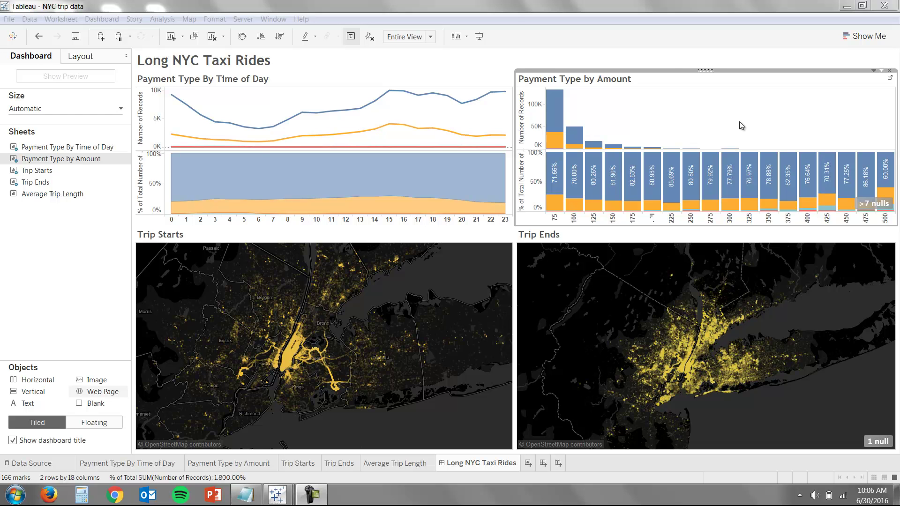
Switch to the Book7 workbook and sign in to the NYC database on Microsoft SQL Server with the database password
{"action": "left_click", "coordinate": [627, 42]}
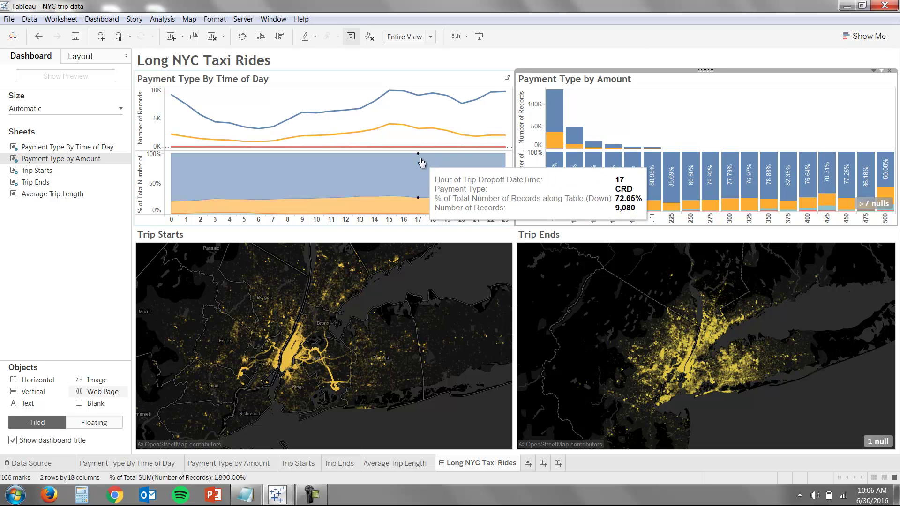
{"action": "mouse_move", "coordinate": [278, 492]}
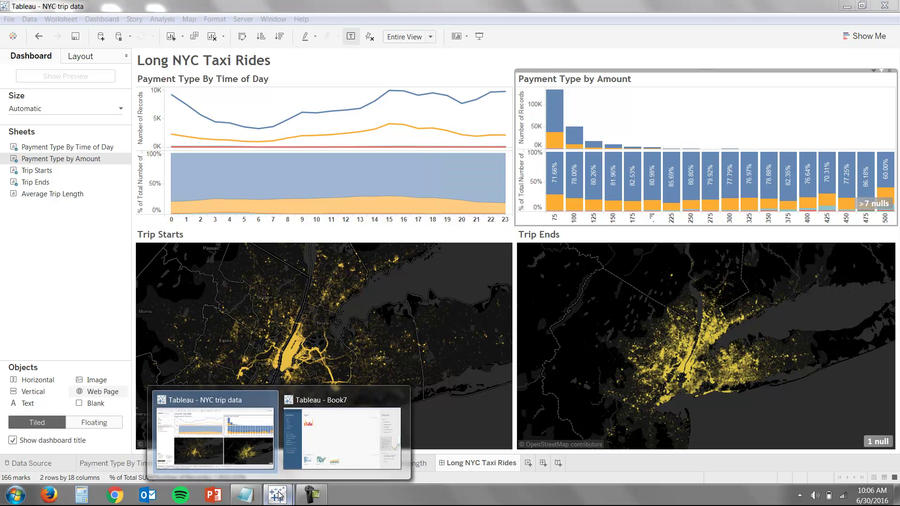
{"action": "left_click", "coordinate": [337, 452]}
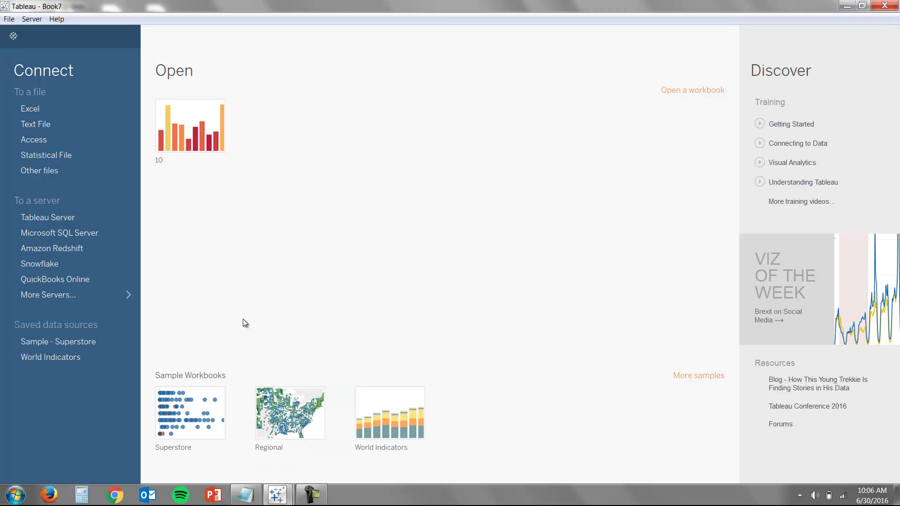
{"action": "left_click", "coordinate": [123, 239]}
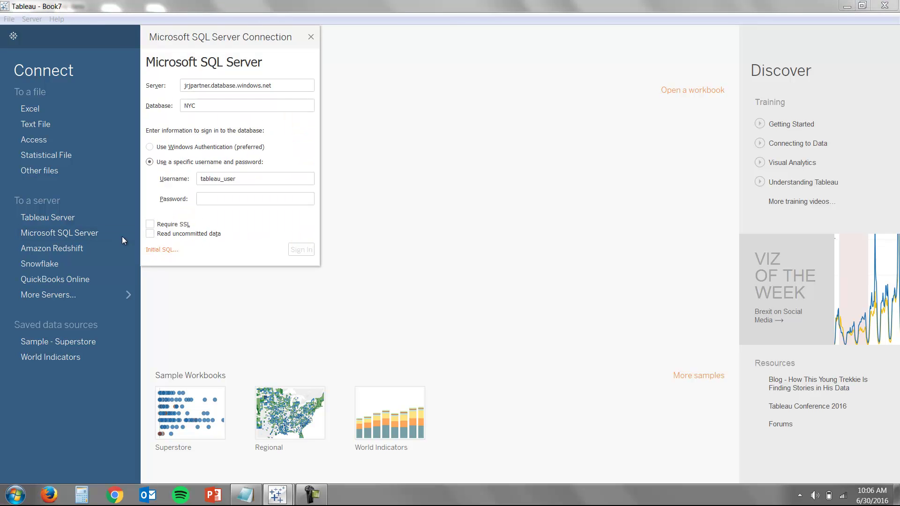
{"action": "left_click_drag", "start_coordinate": [235, 36], "coordinate": [365, 78]}
{"action": "left_click", "coordinate": [378, 238]}
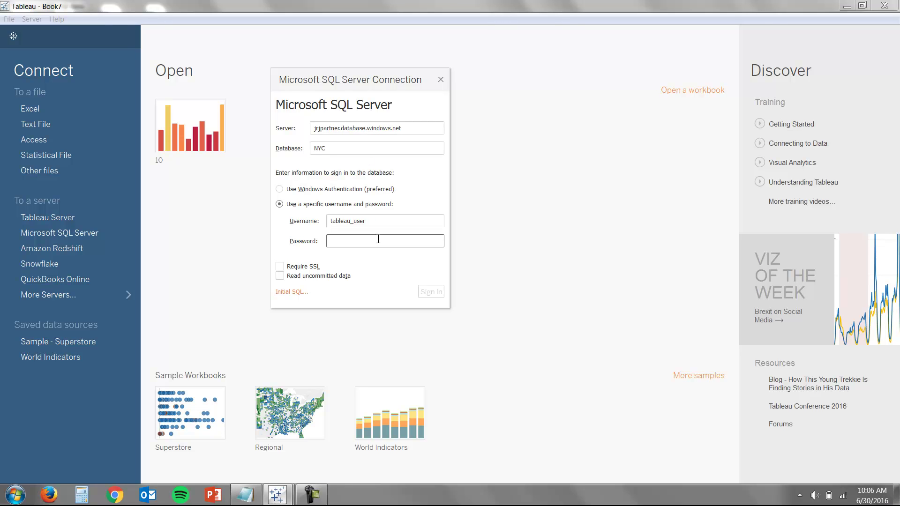
{"action": "key", "text": "ctrl+v"}
{"action": "left_click", "coordinate": [431, 291]}
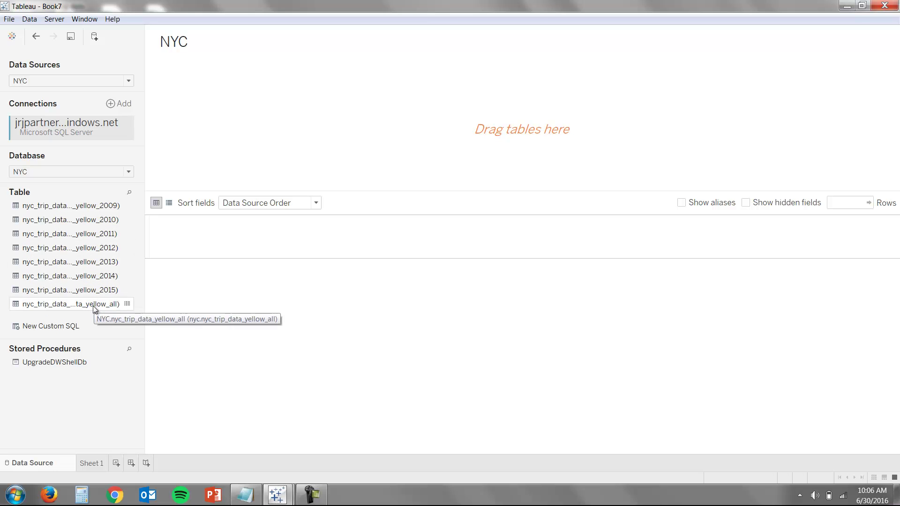
Add the nyc_trip_data_yellow_2014 table to the data source and preview 5 rows
{"action": "left_click_drag", "start_coordinate": [69, 279], "coordinate": [308, 109]}
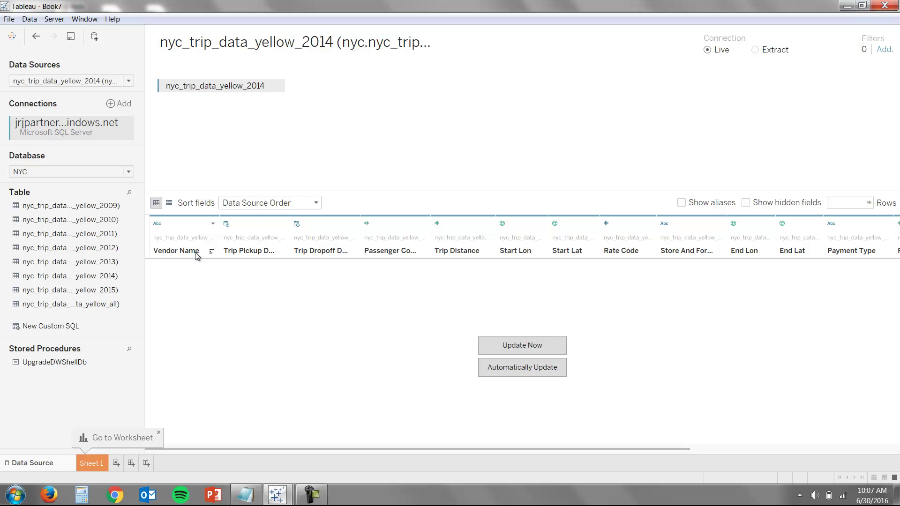
{"action": "left_click", "coordinate": [836, 203]}
{"action": "type", "text": "0"}
{"action": "type", "text": "5"}
{"action": "left_click", "coordinate": [503, 342]}
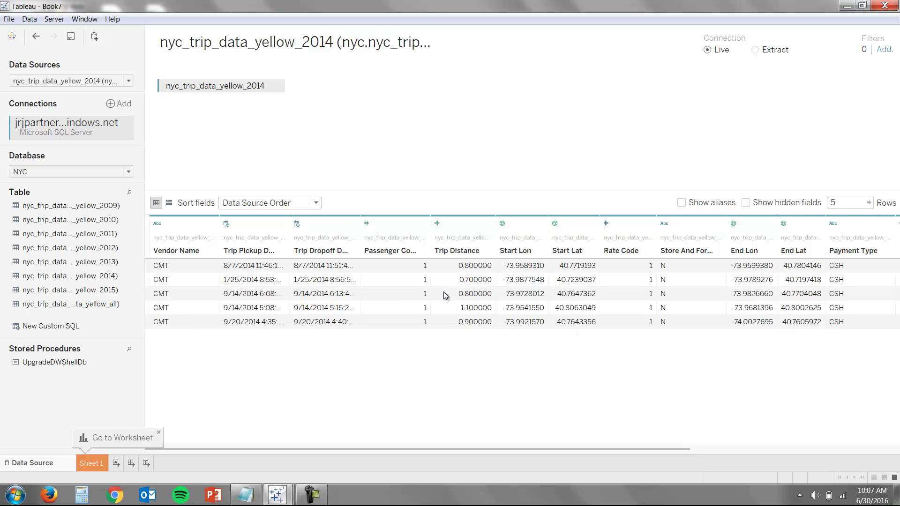
{"action": "left_click_drag", "start_coordinate": [391, 449], "coordinate": [349, 455]}
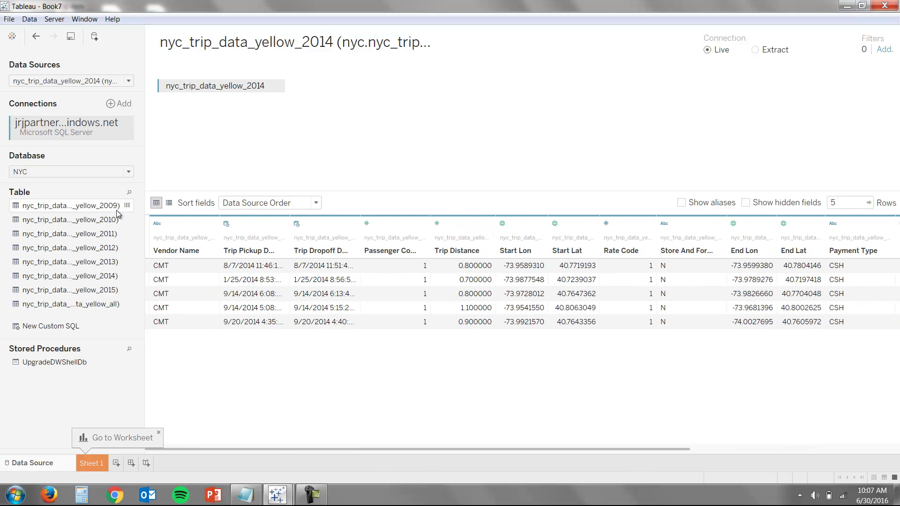
Join the nyc_trip_data_yellow_2009 table, then remove it from the data source
{"action": "left_click_drag", "start_coordinate": [73, 206], "coordinate": [459, 107]}
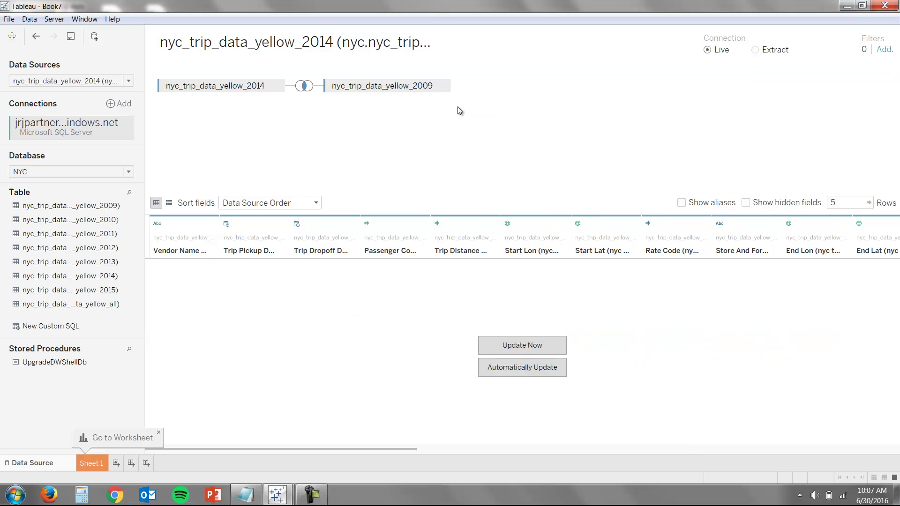
{"action": "left_click", "coordinate": [443, 86]}
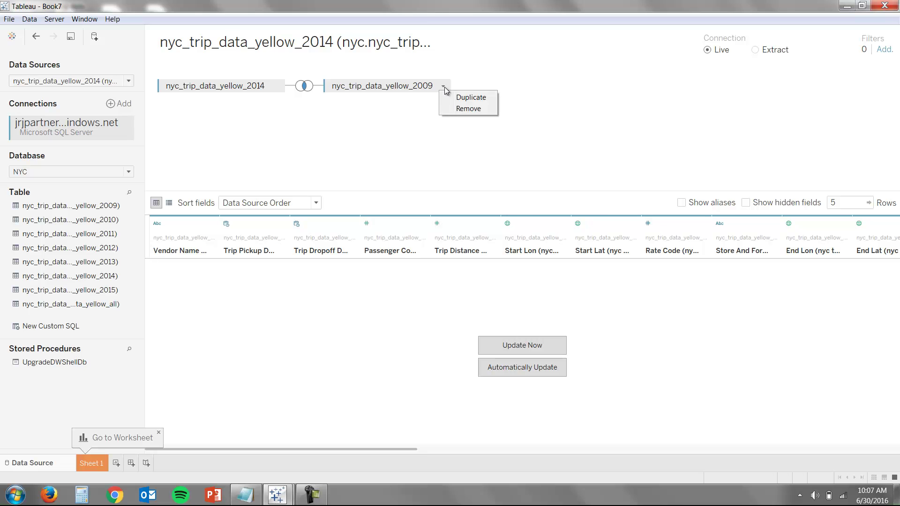
{"action": "left_click", "coordinate": [456, 111]}
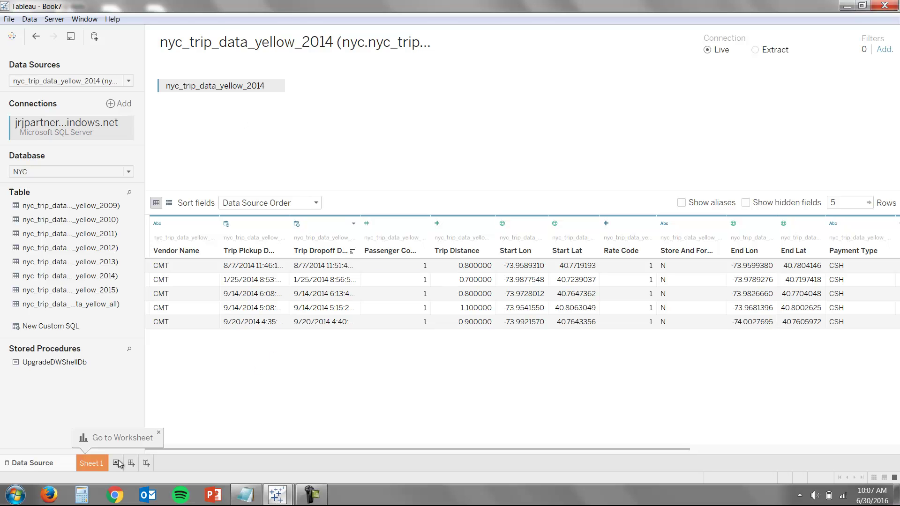
On Sheet 1, put Number of Records on Rows and break it out by Payment Type
{"action": "left_click", "coordinate": [95, 464]}
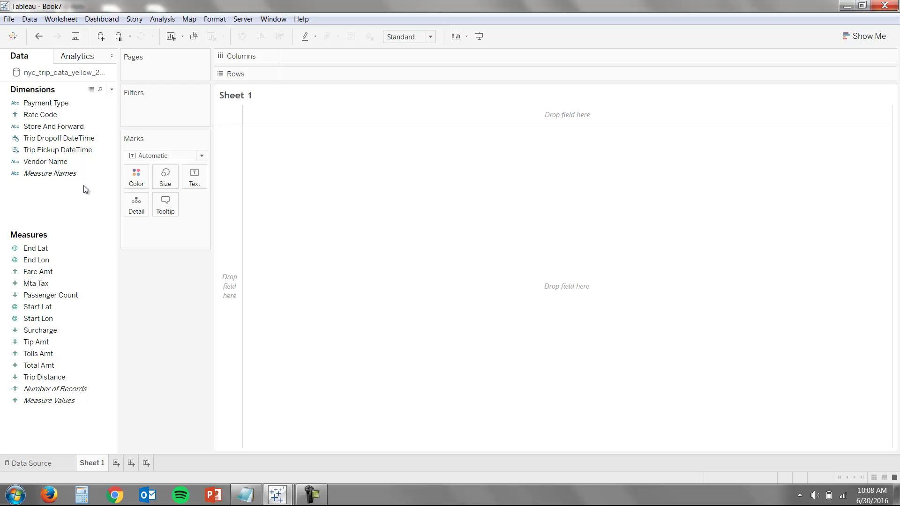
{"action": "double_click", "coordinate": [64, 388]}
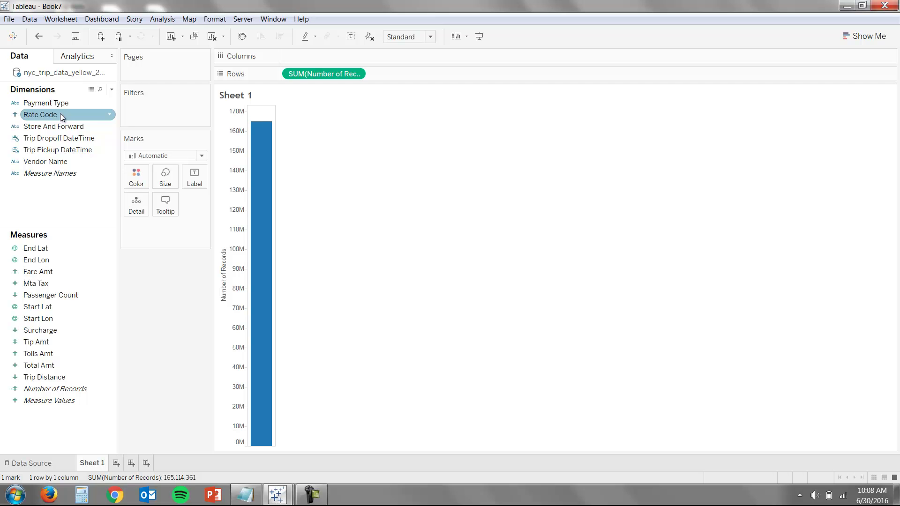
{"action": "left_click_drag", "start_coordinate": [46, 103], "coordinate": [305, 55]}
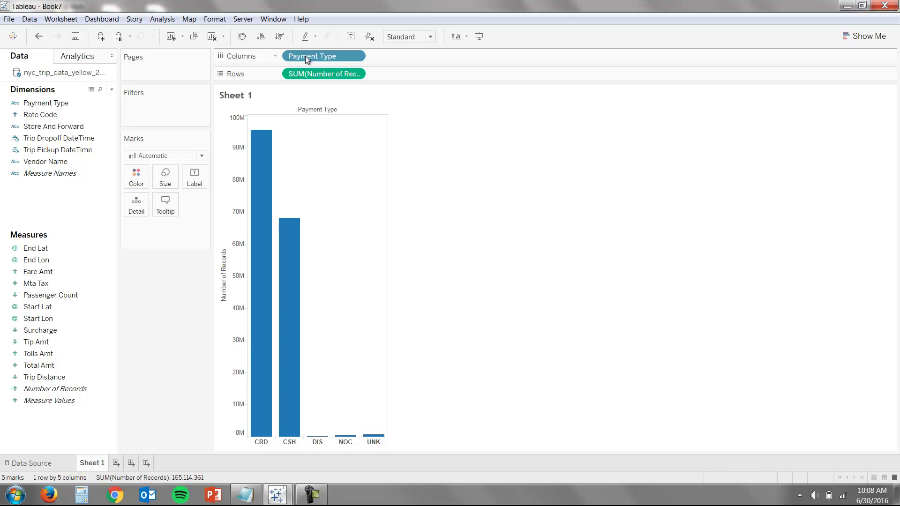
{"action": "left_click", "coordinate": [100, 138]}
{"action": "left_click", "coordinate": [86, 151], "text": "ctrl"}
{"action": "left_click", "coordinate": [87, 150]}
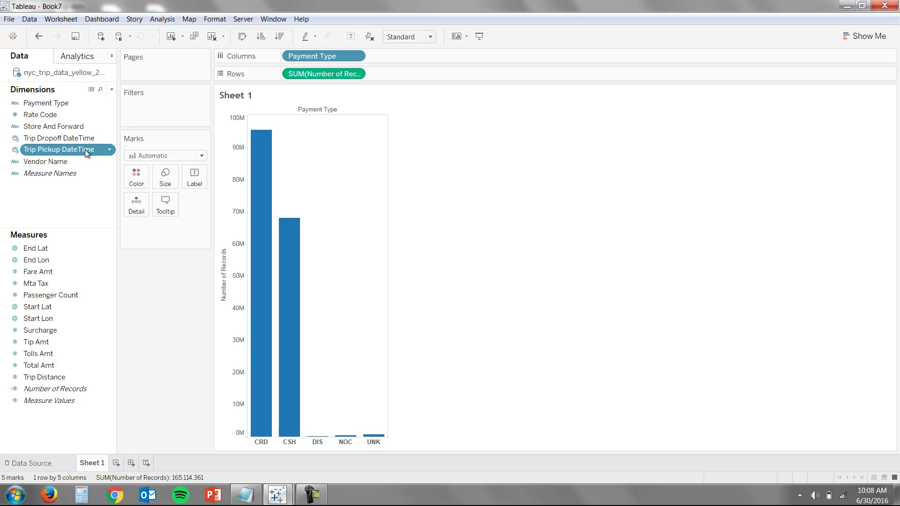
{"action": "left_click", "coordinate": [38, 307]}
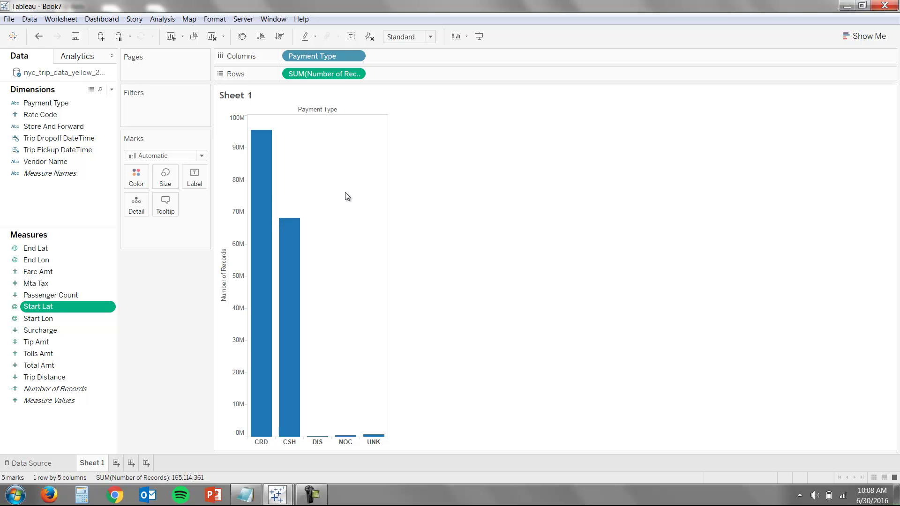
{"action": "mouse_move", "coordinate": [305, 247]}
Colour the marks by Payment Type and plot records against HOUR(Trip Pickup DateTime) on Columns
{"action": "left_click_drag", "start_coordinate": [322, 58], "coordinate": [132, 169]}
{"action": "left_click", "coordinate": [71, 152]}
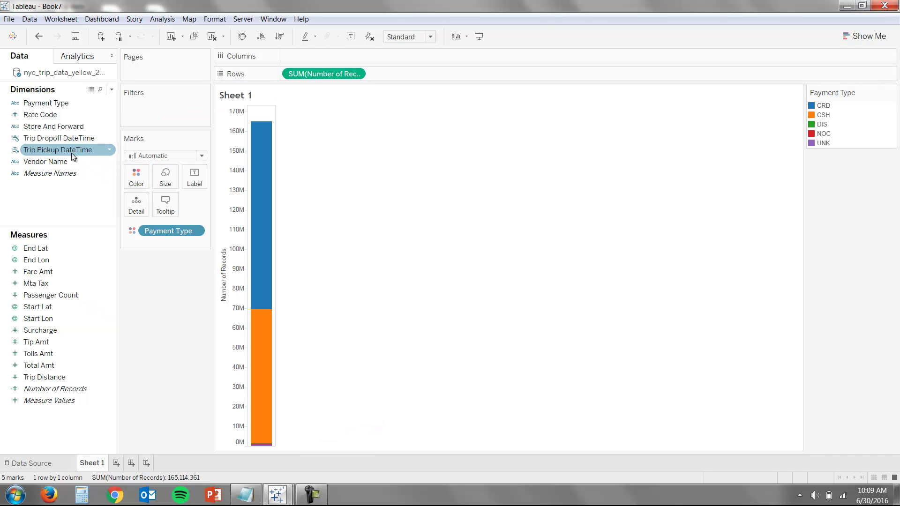
{"action": "left_click_drag", "start_coordinate": [71, 153], "coordinate": [342, 59]}
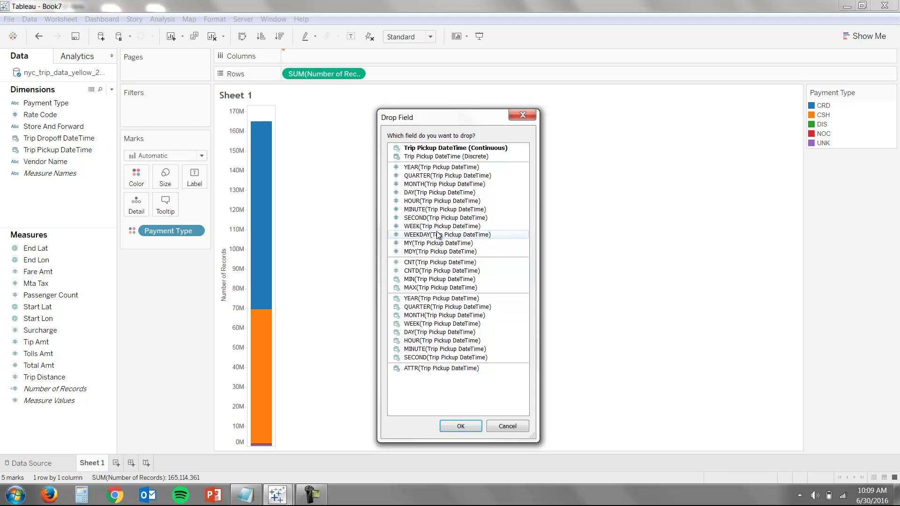
{"action": "left_click", "coordinate": [431, 203]}
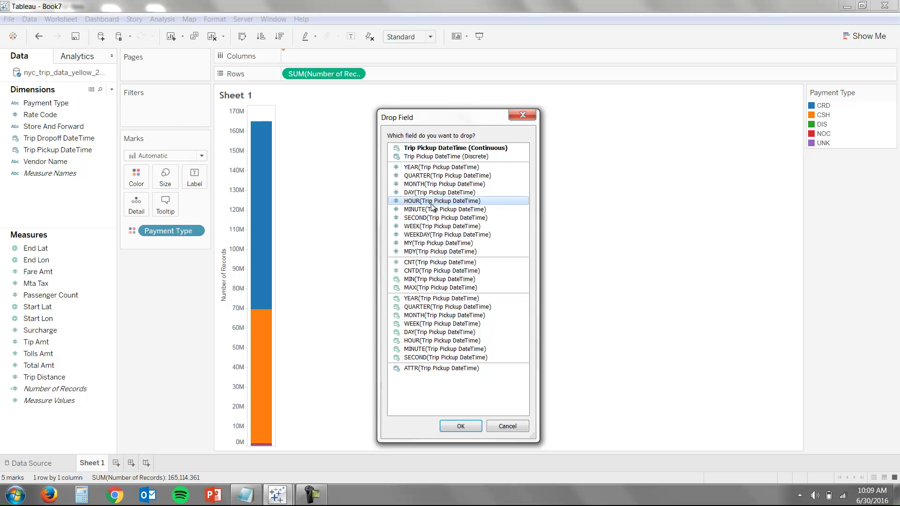
{"action": "left_click", "coordinate": [460, 427]}
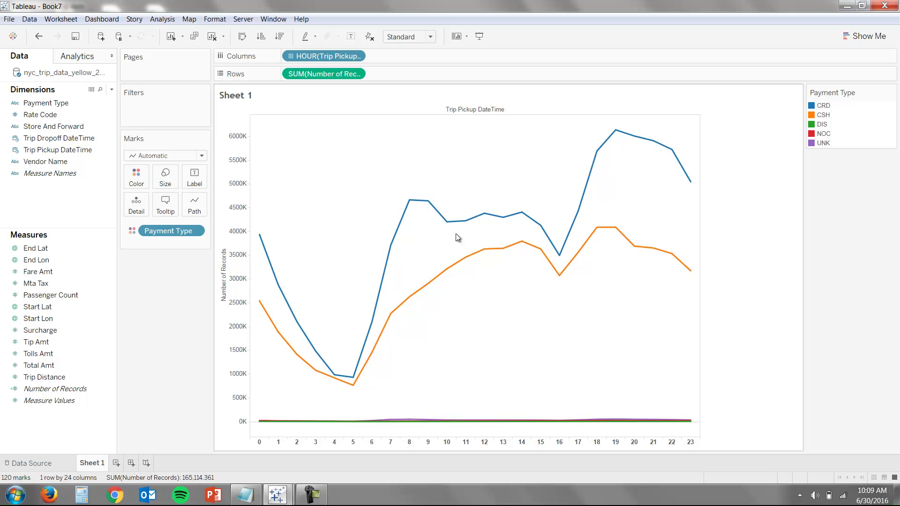
{"action": "mouse_move", "coordinate": [621, 139]}
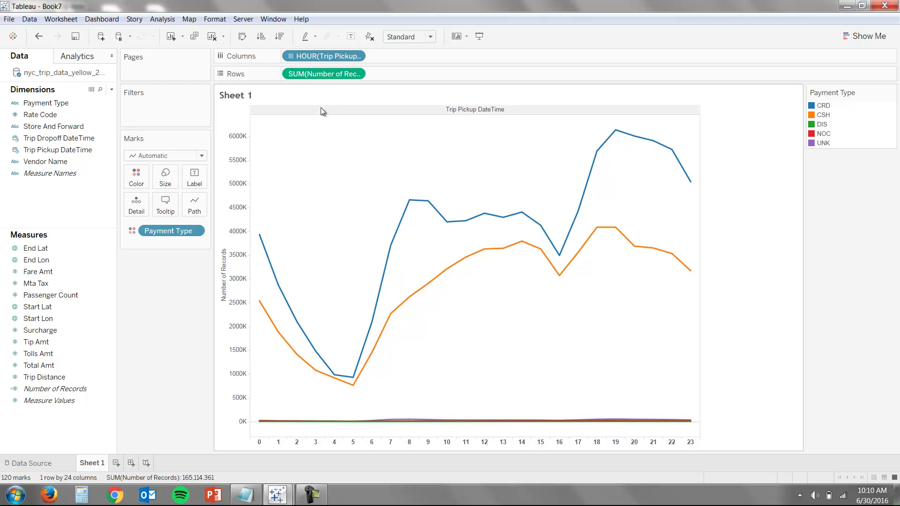
Add a second Number of Records pane shown as percent of total
{"action": "left_click_drag", "start_coordinate": [311, 75], "coordinate": [392, 77]}
{"action": "left_click", "coordinate": [440, 74]}
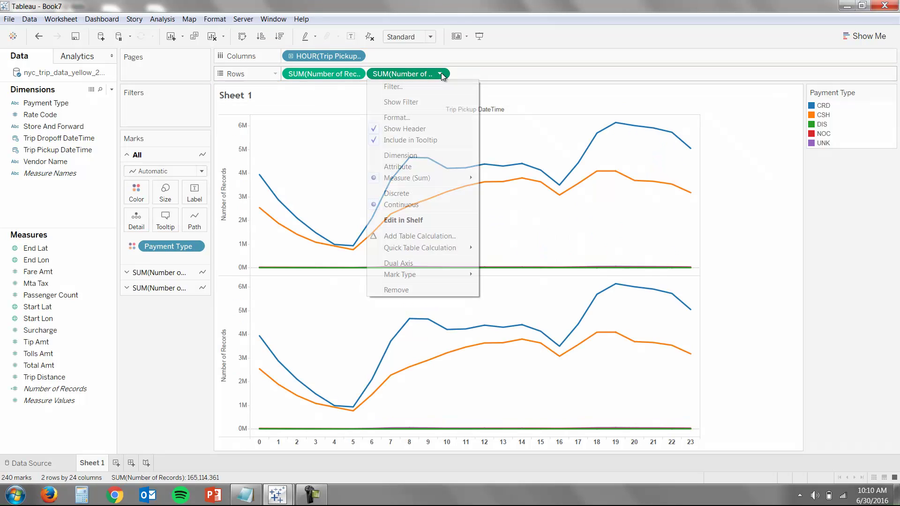
{"action": "mouse_move", "coordinate": [450, 248]}
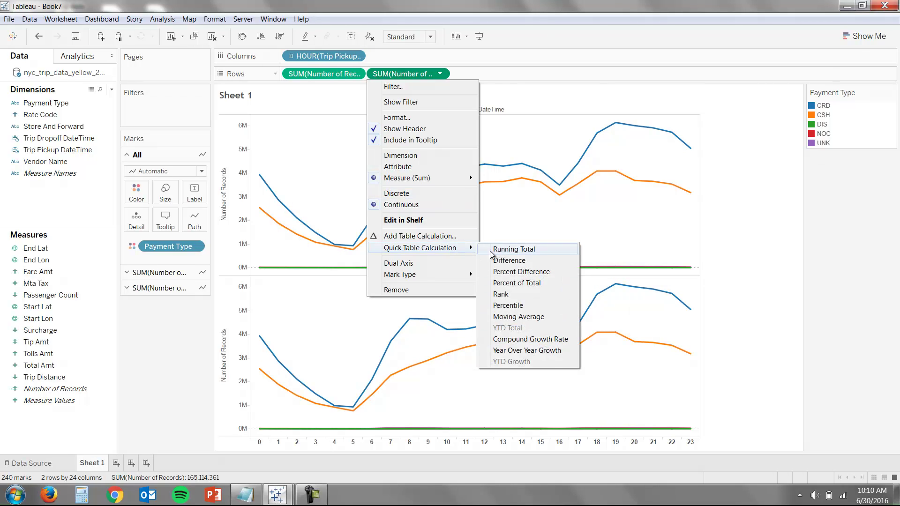
{"action": "left_click", "coordinate": [515, 283]}
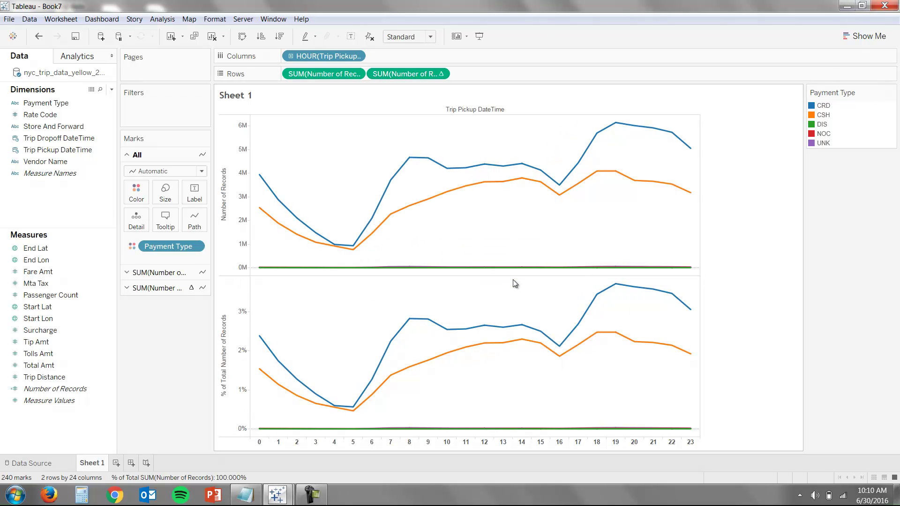
Set the percentage table calculation to compute using Table (down)
{"action": "left_click", "coordinate": [439, 74]}
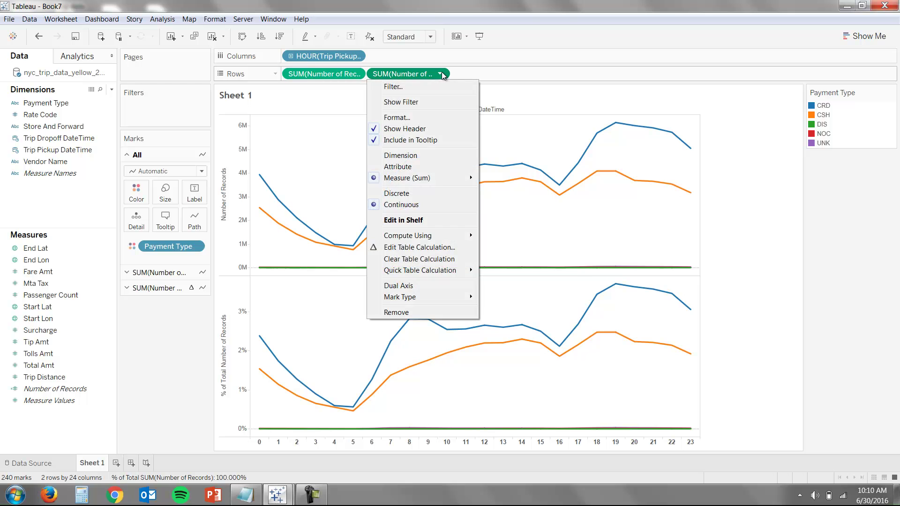
{"action": "left_click", "coordinate": [436, 248]}
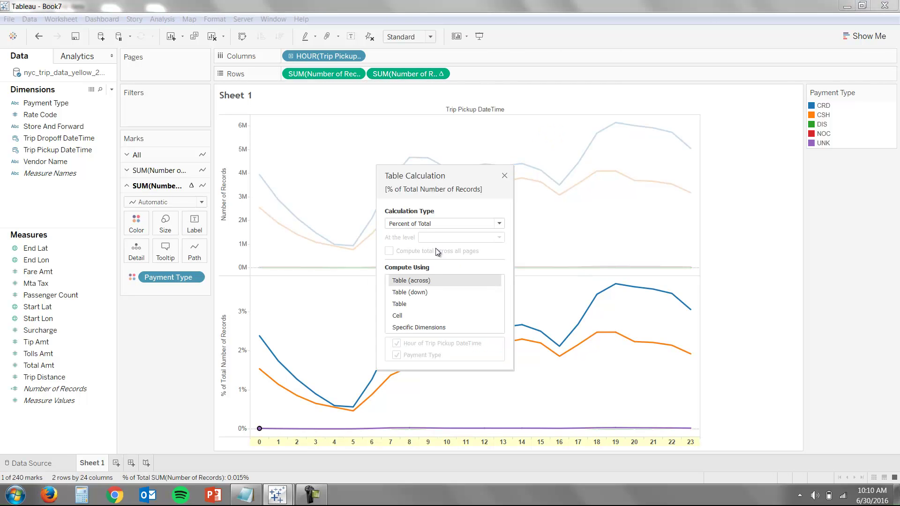
{"action": "left_click", "coordinate": [427, 292]}
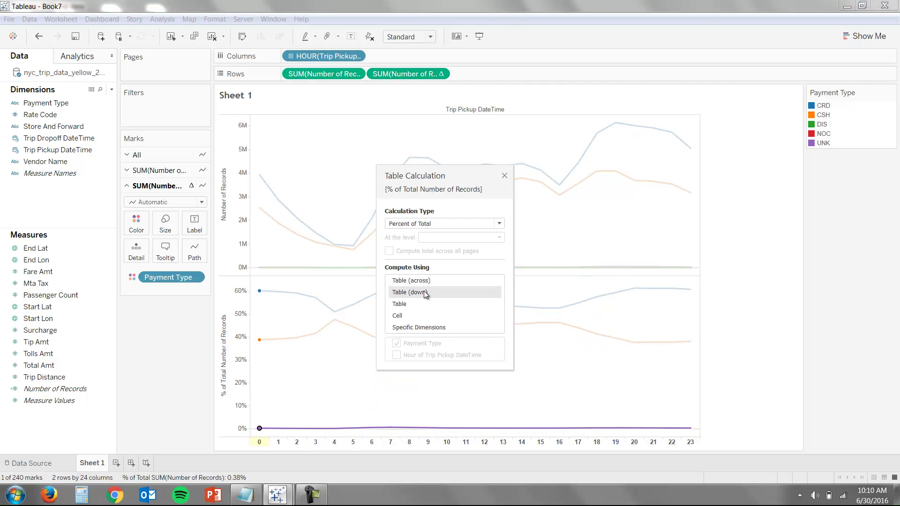
{"action": "left_click", "coordinate": [504, 176]}
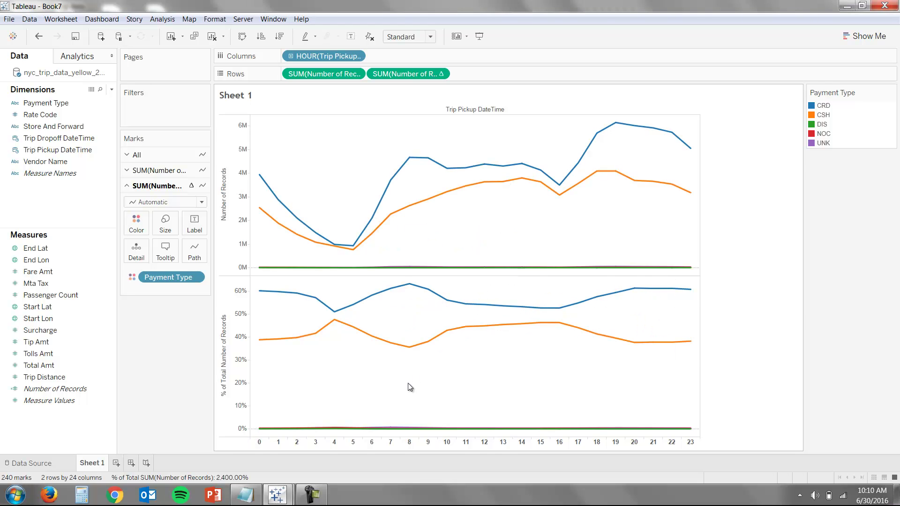
Select the upper chart's marks card to review its mark settings
{"action": "left_click", "coordinate": [240, 234]}
{"action": "left_click", "coordinate": [303, 369]}
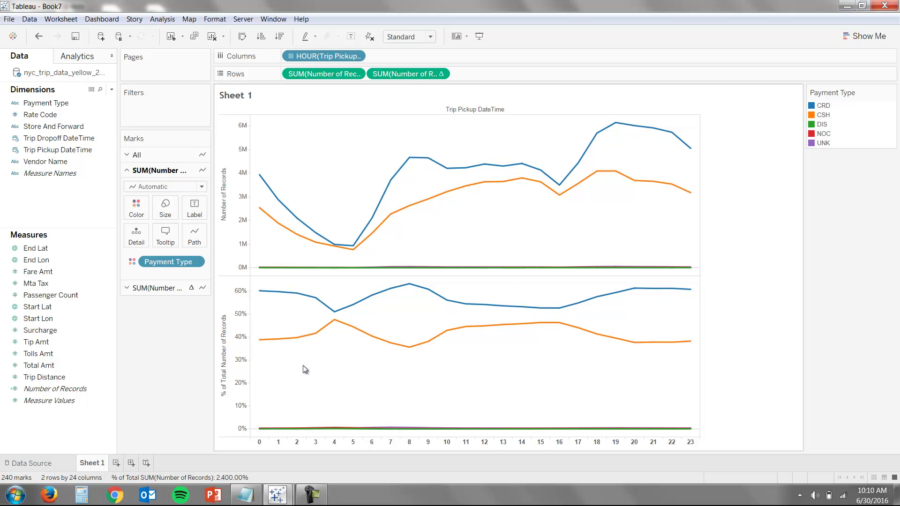
{"action": "mouse_move", "coordinate": [337, 323]}
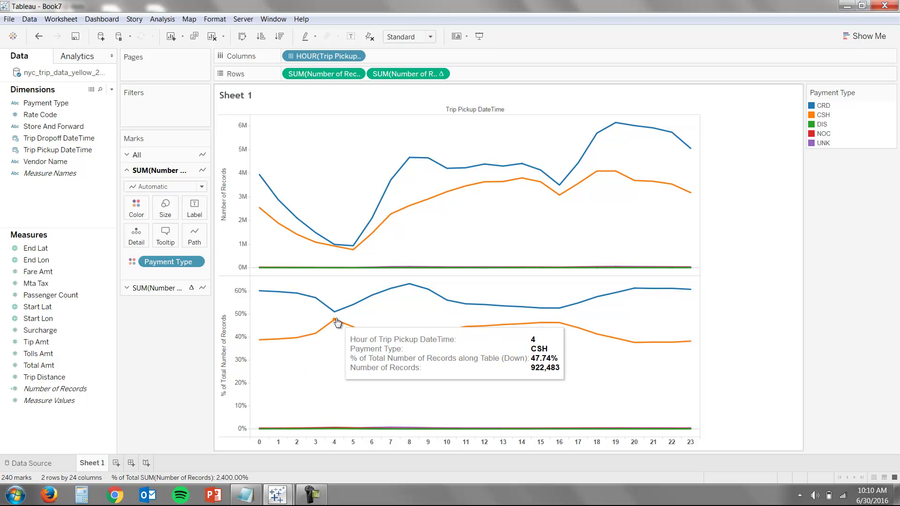
{"action": "mouse_move", "coordinate": [412, 293]}
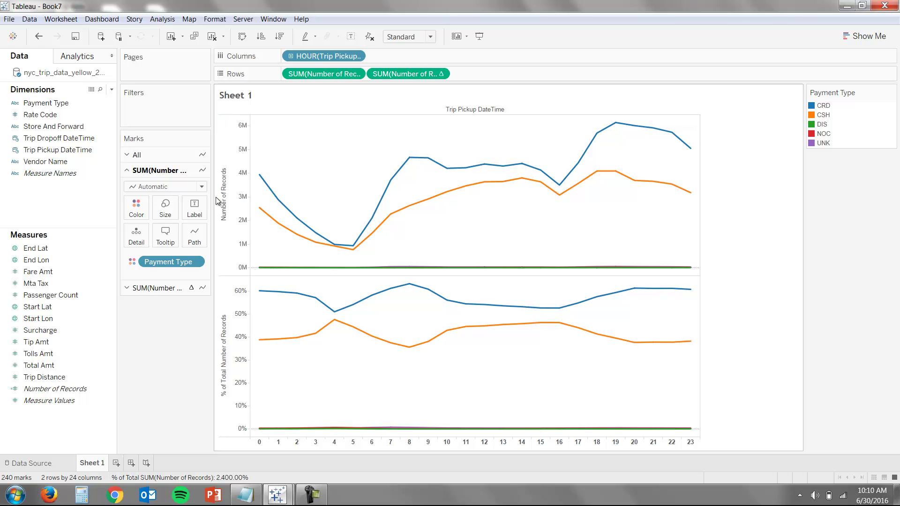
Change the second SUM(Number of Records) mark type from Automatic to Area
{"action": "left_click", "coordinate": [173, 288]}
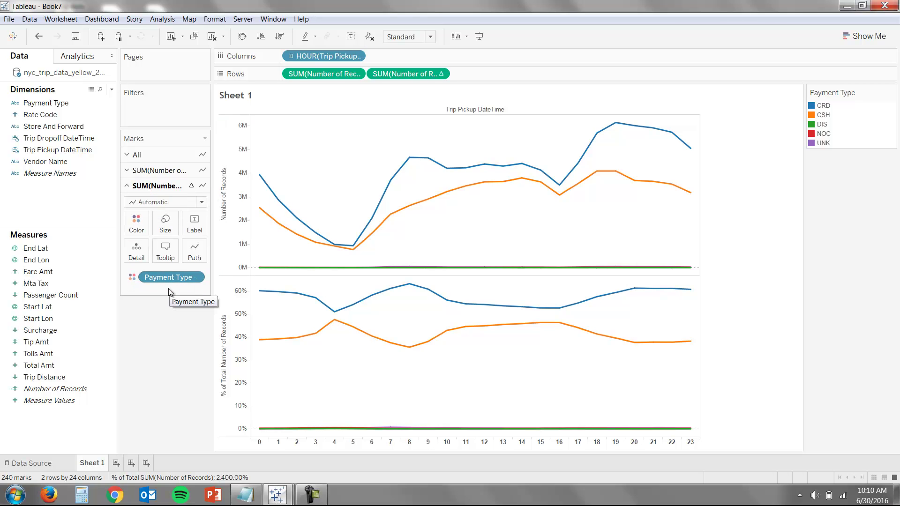
{"action": "left_click", "coordinate": [178, 204]}
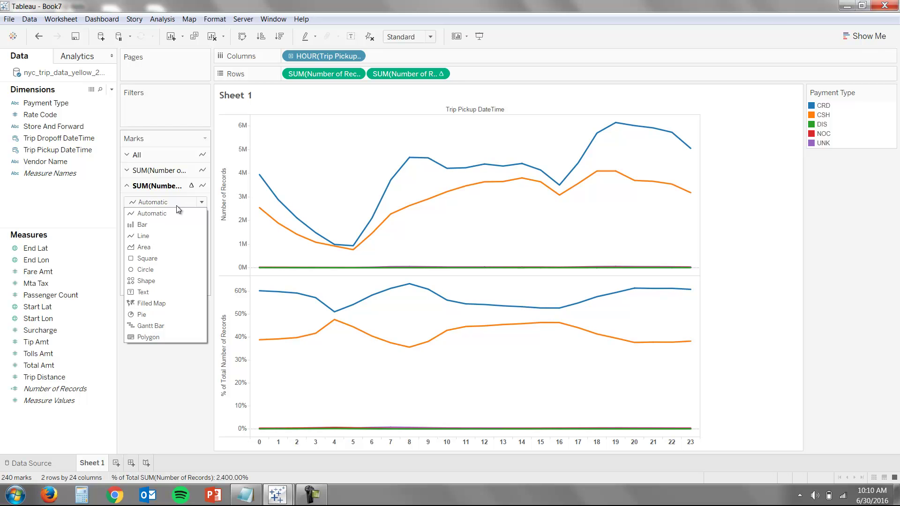
{"action": "left_click", "coordinate": [153, 252]}
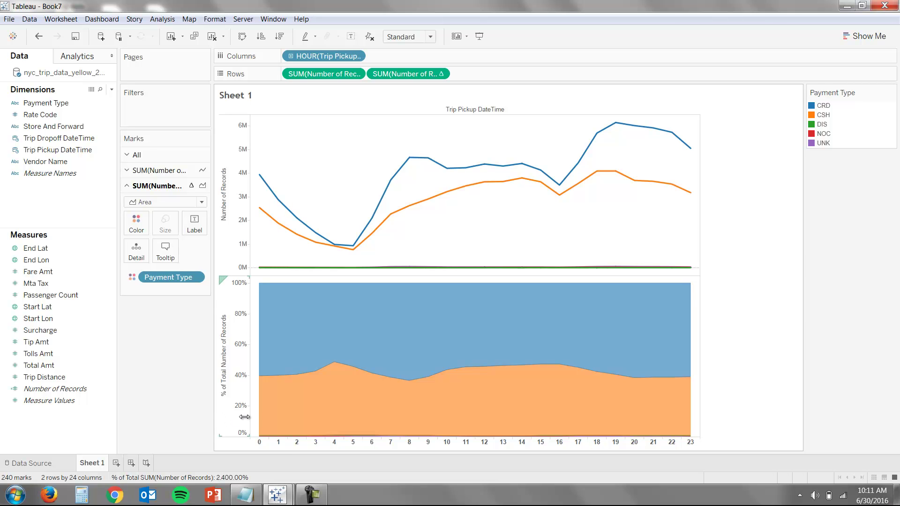
{"action": "mouse_move", "coordinate": [267, 421]}
{"action": "mouse_move", "coordinate": [332, 417]}
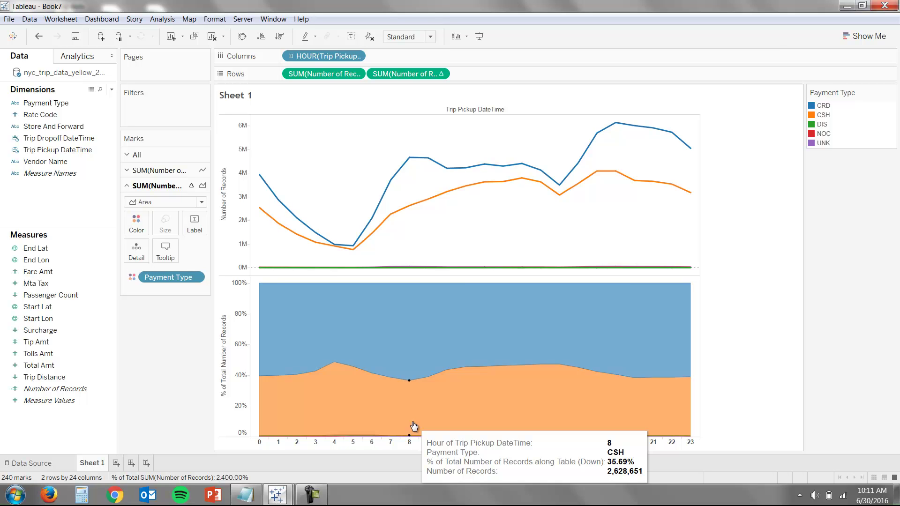
Rename Sheet 1 to 'Payment Method by Pickup Time' and duplicate it
{"action": "double_click", "coordinate": [99, 465]}
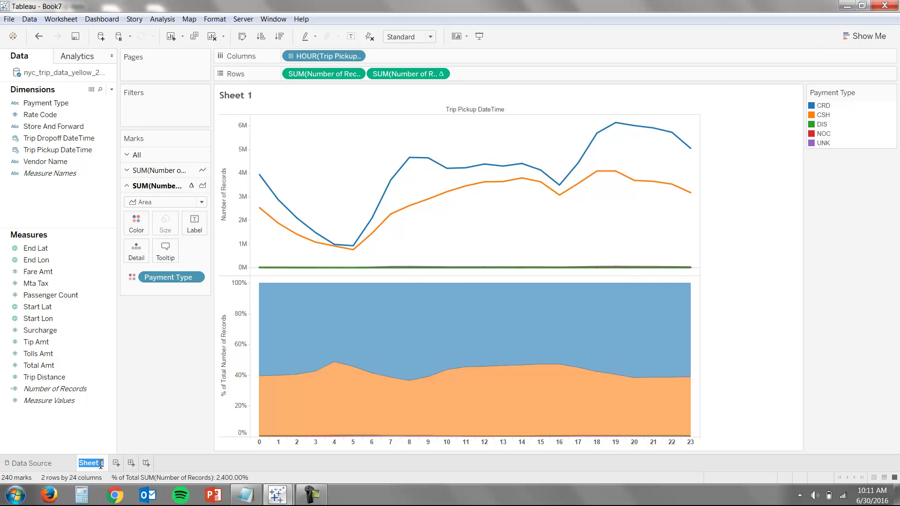
{"action": "type", "text": "Payment Method"}
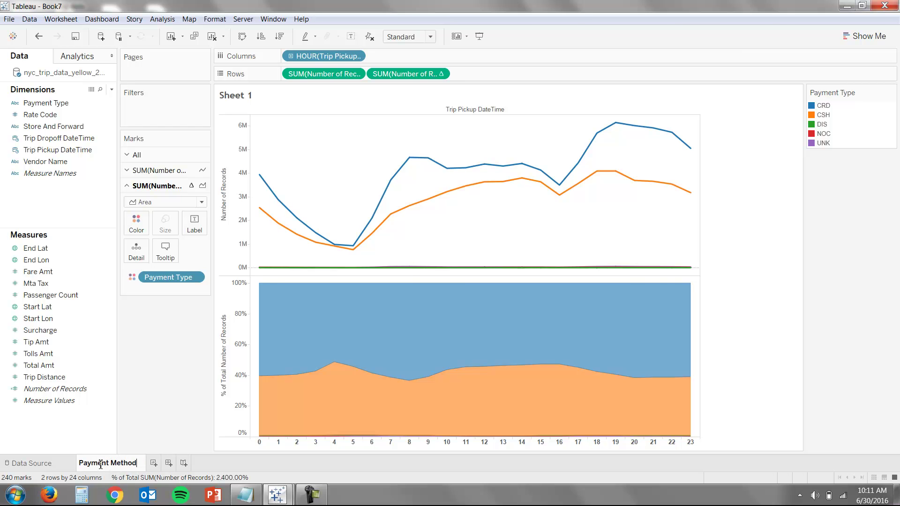
{"action": "type", "text": " by "}
{"action": "type", "text": "Pickup"}
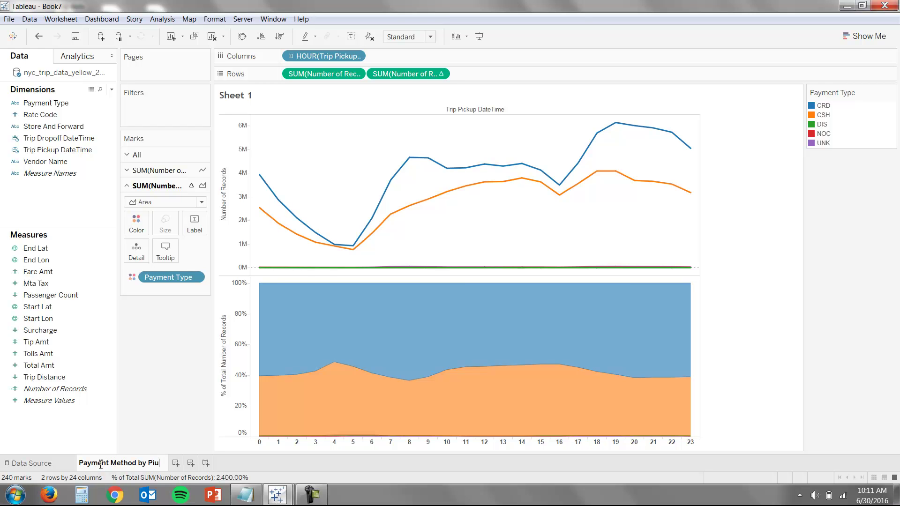
{"action": "key", "text": "BackSpace"}
{"action": "key", "text": "BackSpace"}
{"action": "key", "text": "BackSpace"}
{"action": "key", "text": "BackSpace"}
{"action": "type", "text": "ckup Time"}
{"action": "key", "text": "Return"}
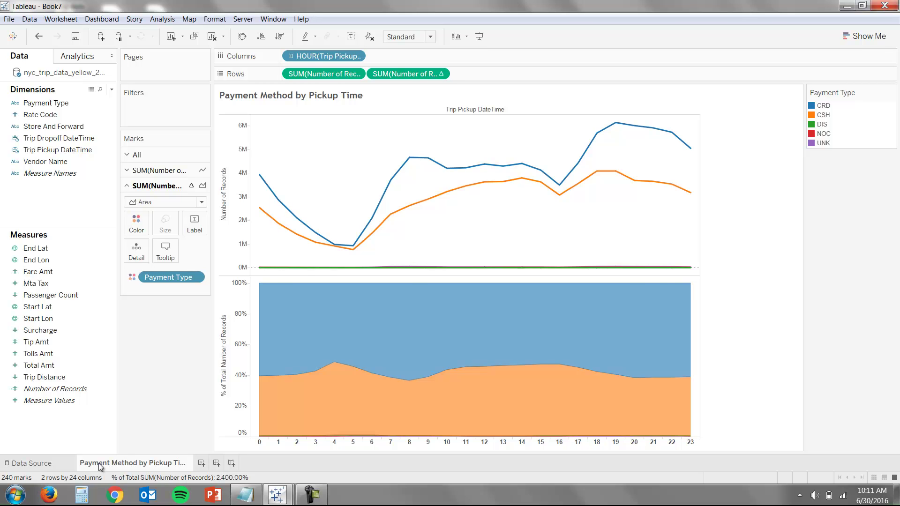
{"action": "right_click", "coordinate": [100, 466]}
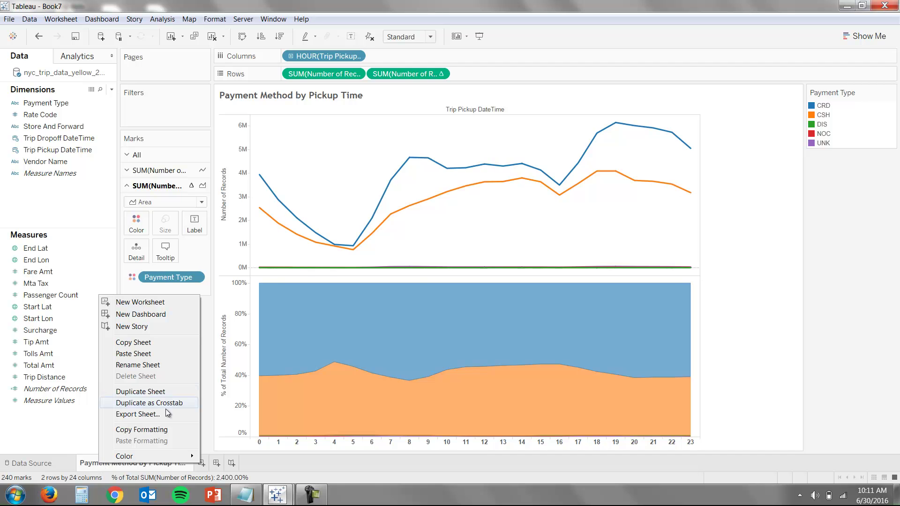
{"action": "left_click", "coordinate": [173, 391]}
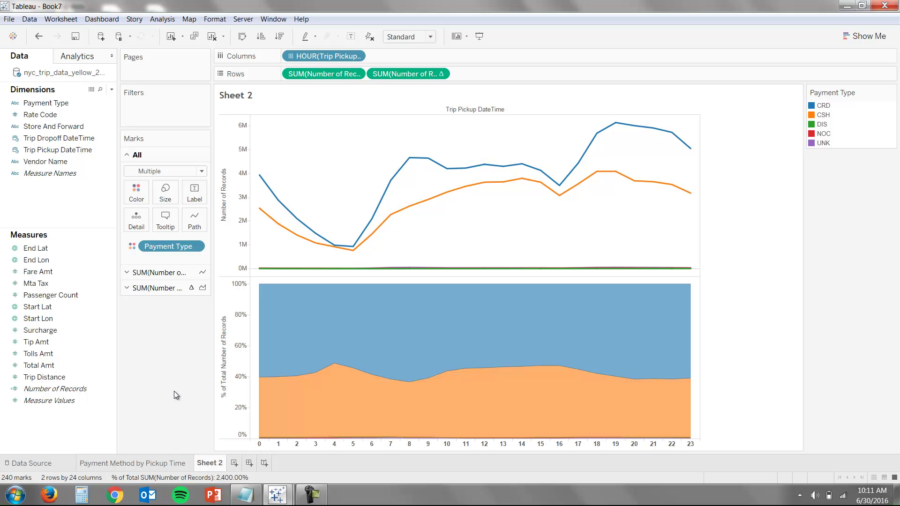
Create a Total Amt (bin) field with bin size 25
{"action": "right_click", "coordinate": [85, 366]}
{"action": "mouse_move", "coordinate": [135, 246]}
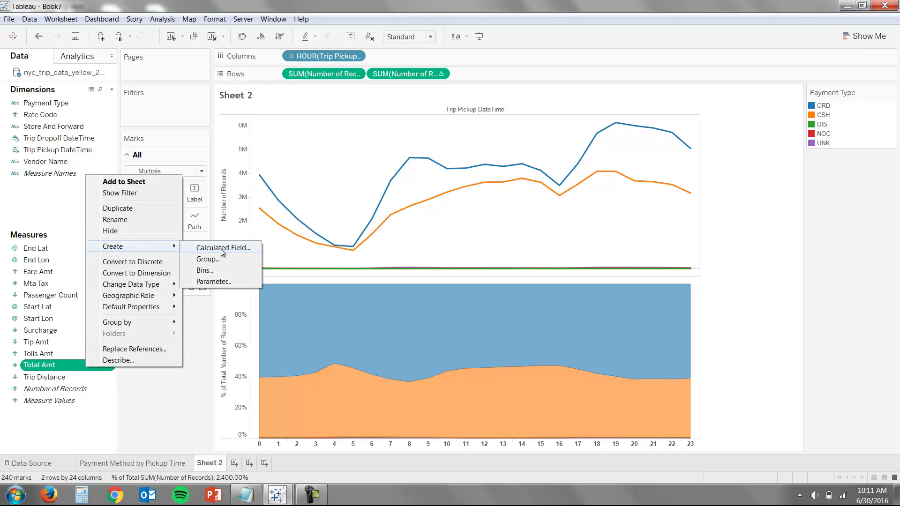
{"action": "left_click", "coordinate": [222, 270]}
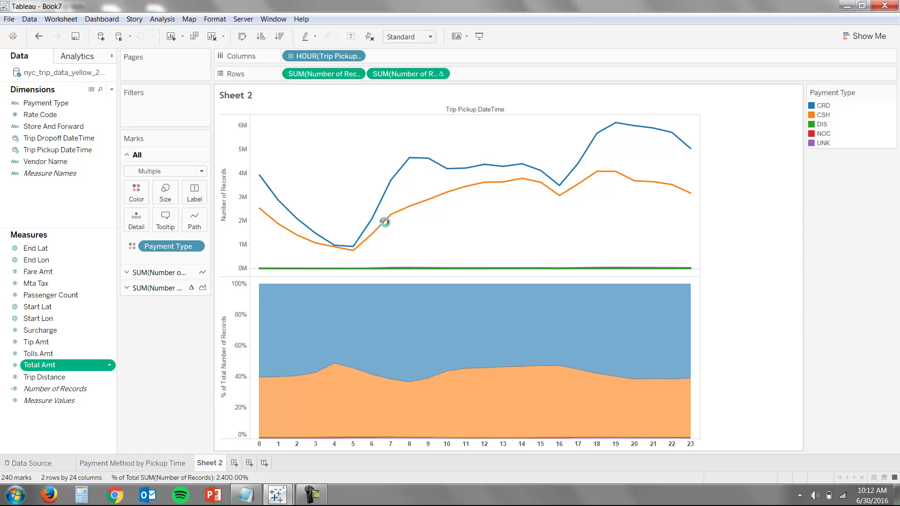
{"action": "key", "text": "Tab"}
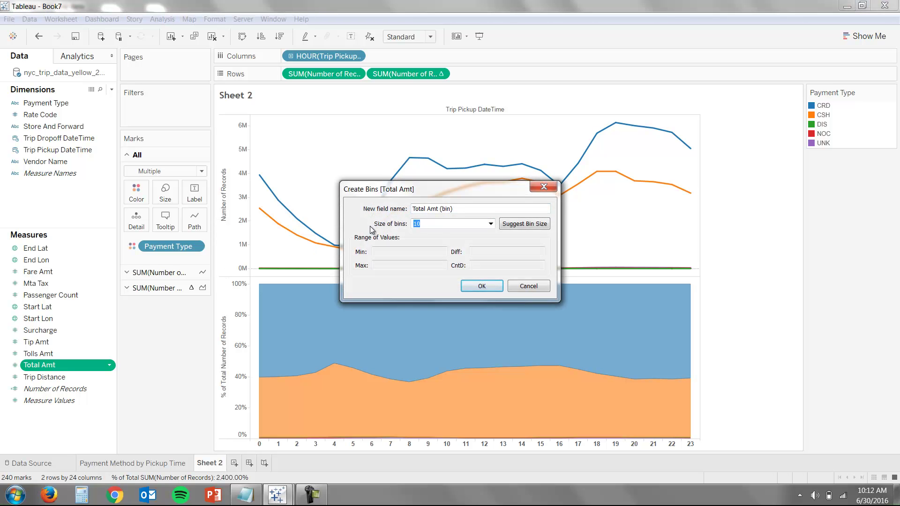
{"action": "type", "text": "25"}
{"action": "left_click", "coordinate": [481, 285]}
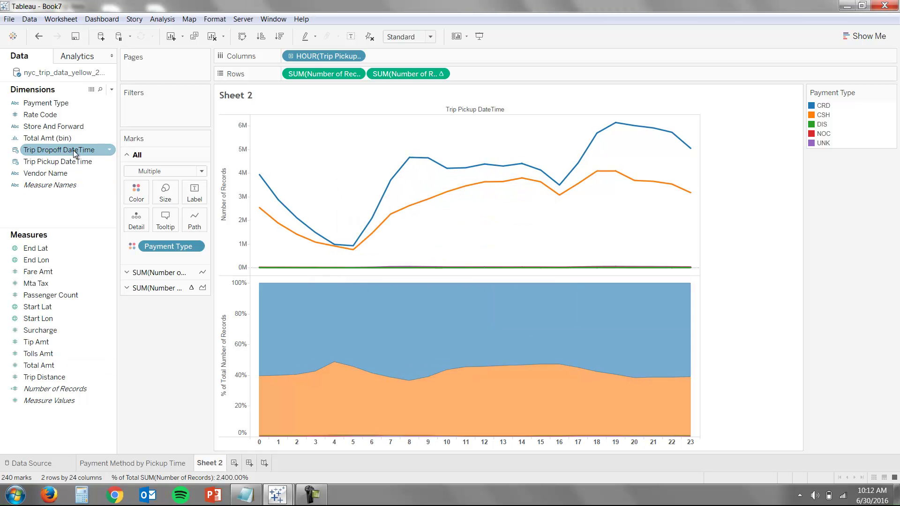
Put Total Amt (bin) on Columns and exclude the sparse marks beyond the 500 bin
{"action": "left_click_drag", "start_coordinate": [46, 143], "coordinate": [308, 61]}
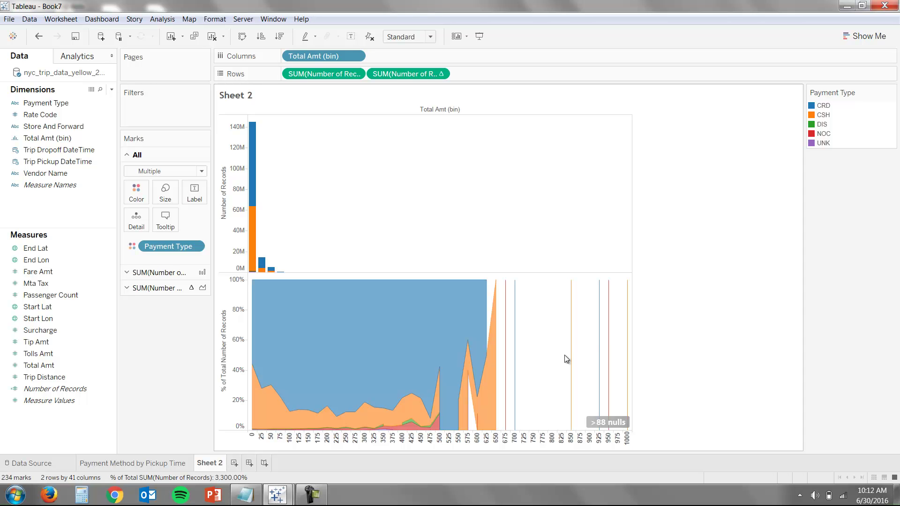
{"action": "left_click_drag", "start_coordinate": [436, 170], "coordinate": [512, 252]}
{"action": "left_click_drag", "start_coordinate": [445, 174], "coordinate": [695, 499]}
{"action": "mouse_move", "coordinate": [516, 281]}
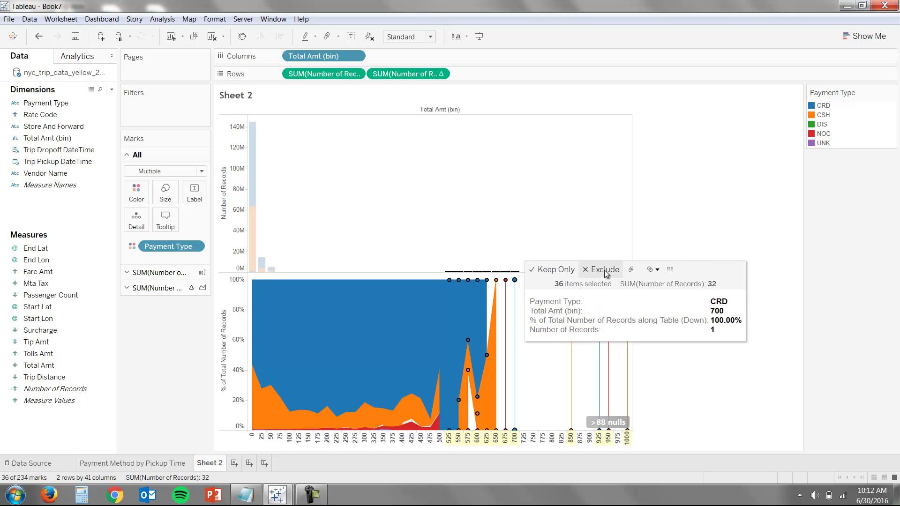
{"action": "left_click", "coordinate": [605, 270]}
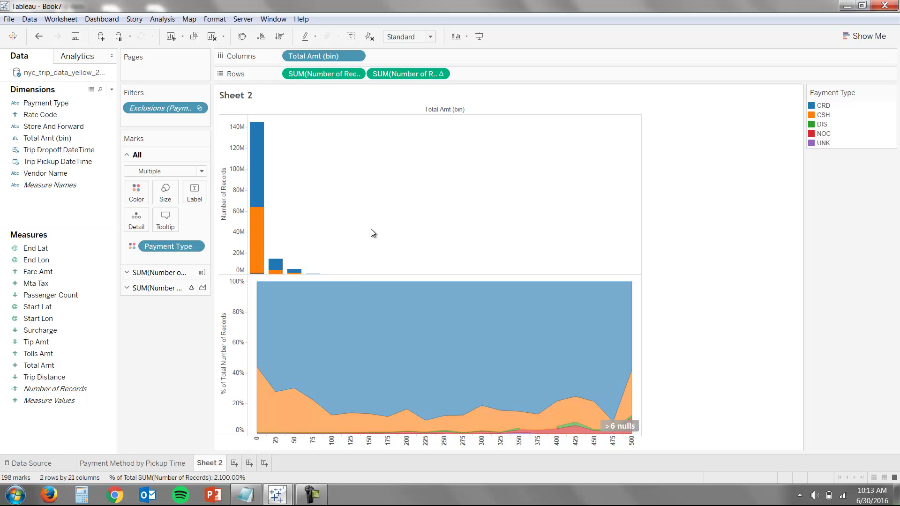
Keep only the marks in the 100–500 Total Amt bins
{"action": "left_click_drag", "start_coordinate": [328, 223], "coordinate": [637, 282]}
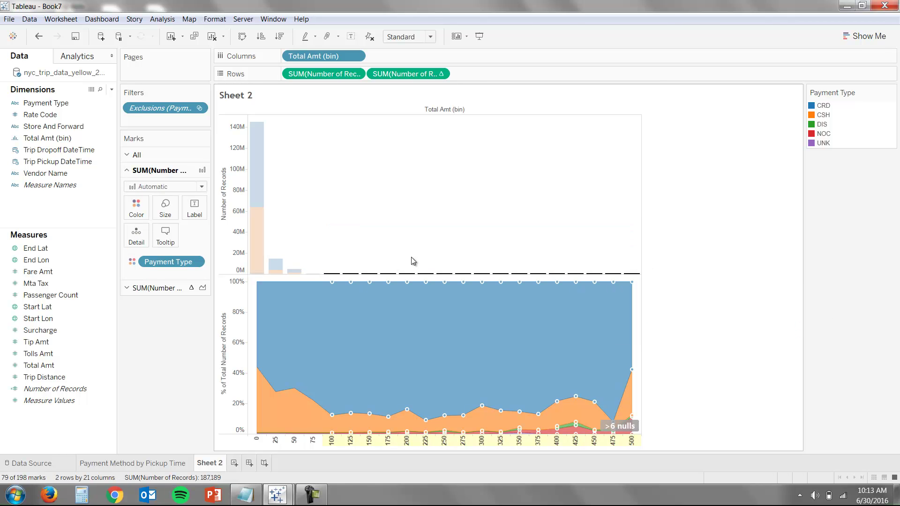
{"action": "mouse_move", "coordinate": [336, 275]}
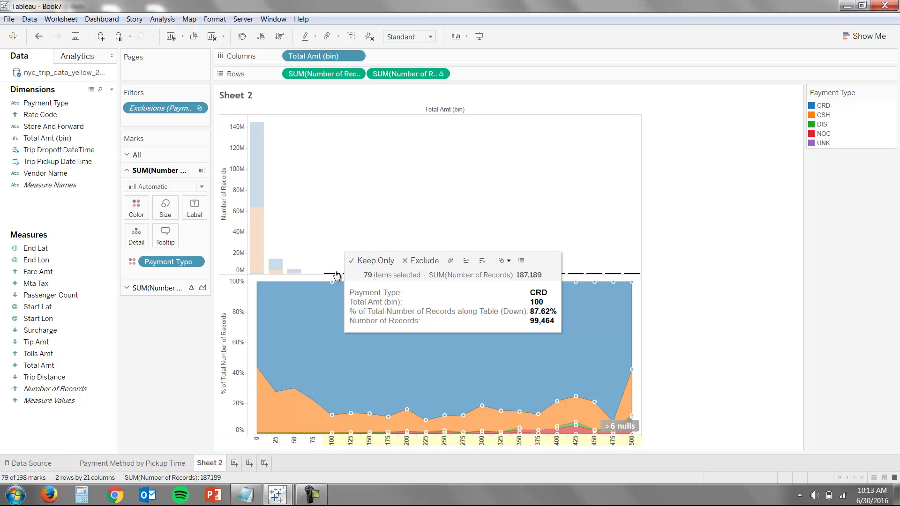
{"action": "left_click", "coordinate": [369, 267]}
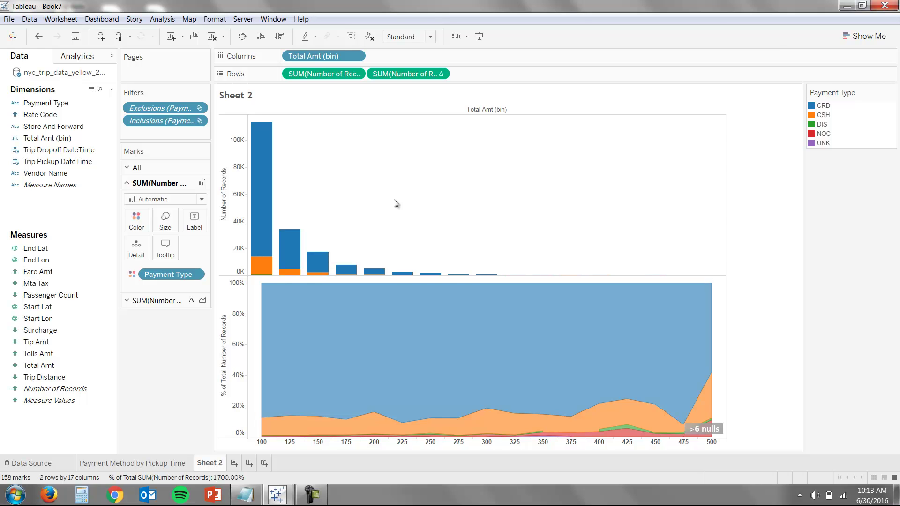
Apply the Inclusions filter to all worksheets using this data source and add it to context
{"action": "left_click", "coordinate": [199, 121]}
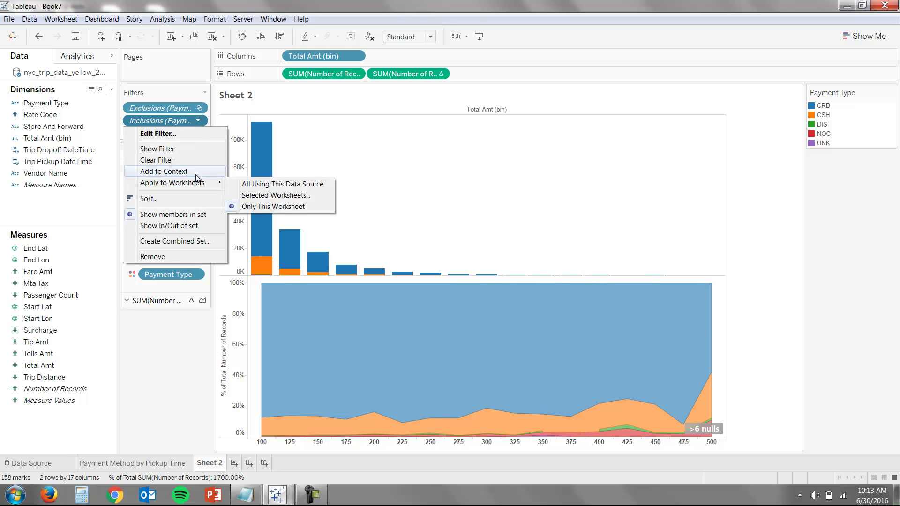
{"action": "mouse_move", "coordinate": [197, 182]}
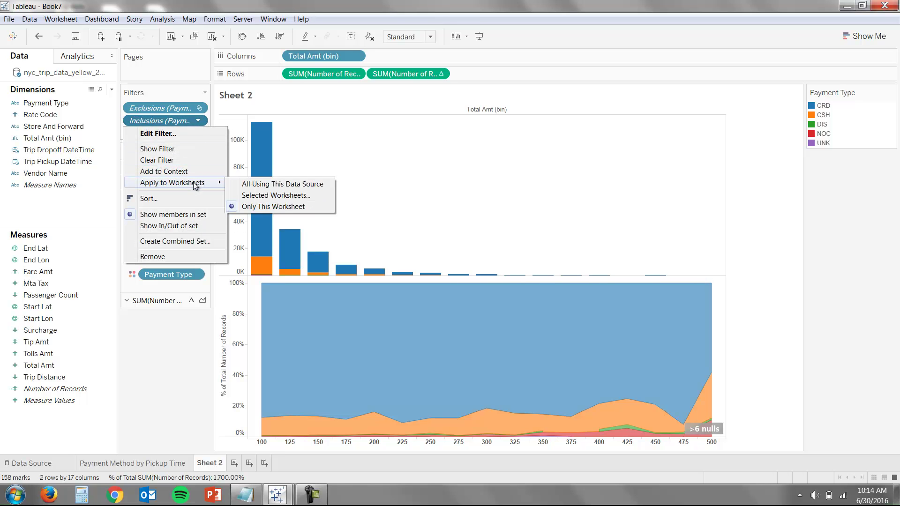
{"action": "left_click", "coordinate": [232, 185]}
{"action": "left_click", "coordinate": [198, 121]}
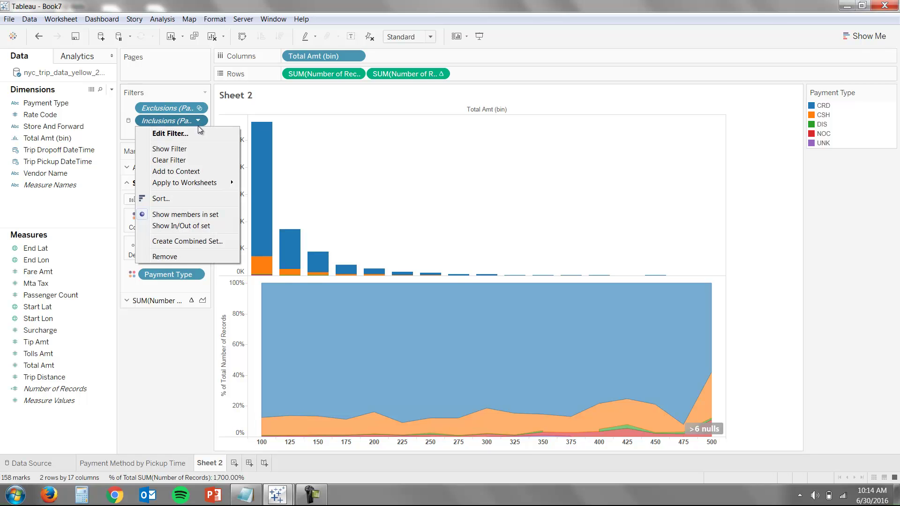
{"action": "left_click", "coordinate": [193, 170]}
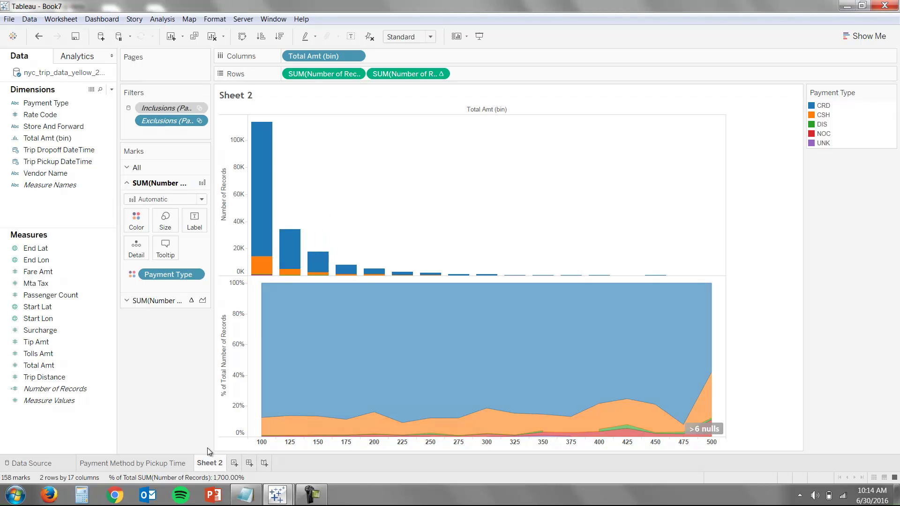
Rename Sheet 2 to 'Payment Method by Cost' and add a new blank Sheet 3
{"action": "double_click", "coordinate": [210, 463]}
{"action": "type", "text": "Payment Method by "}
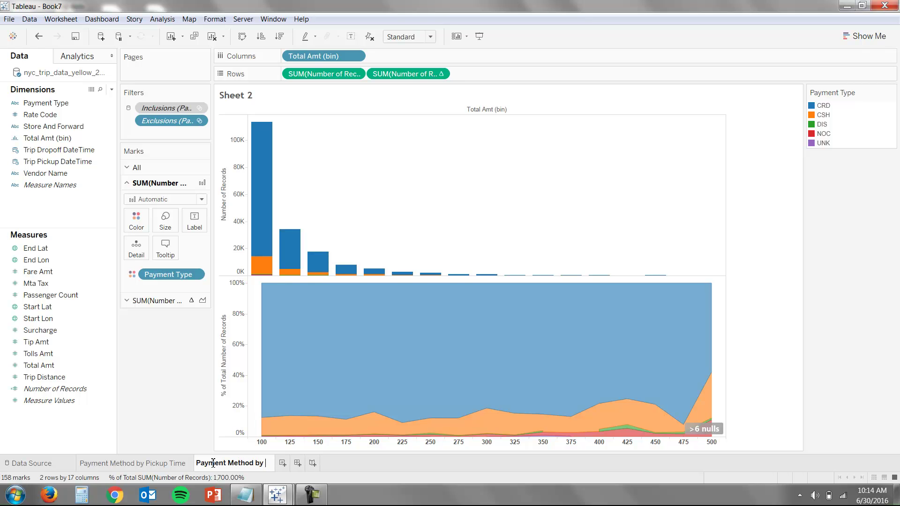
{"action": "type", "text": "Cost"}
{"action": "key", "text": "Return"}
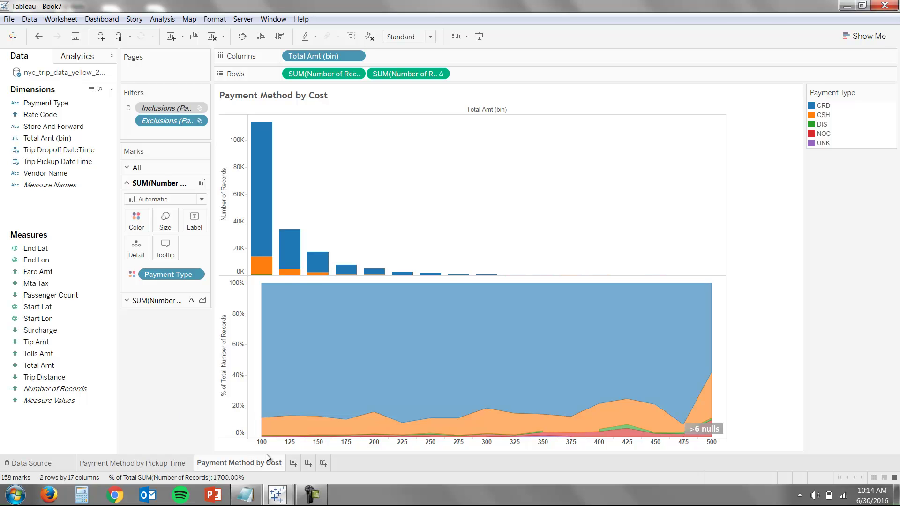
{"action": "left_click", "coordinate": [294, 463]}
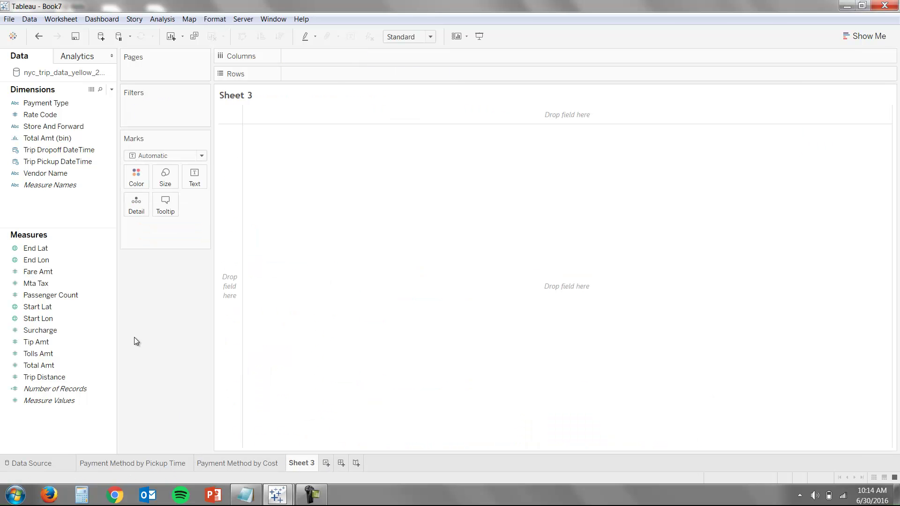
Map trip start points with unaggregated Start Lat on rows and Start Lon on columns
{"action": "left_click", "coordinate": [43, 250]}
{"action": "left_click", "coordinate": [43, 260]}
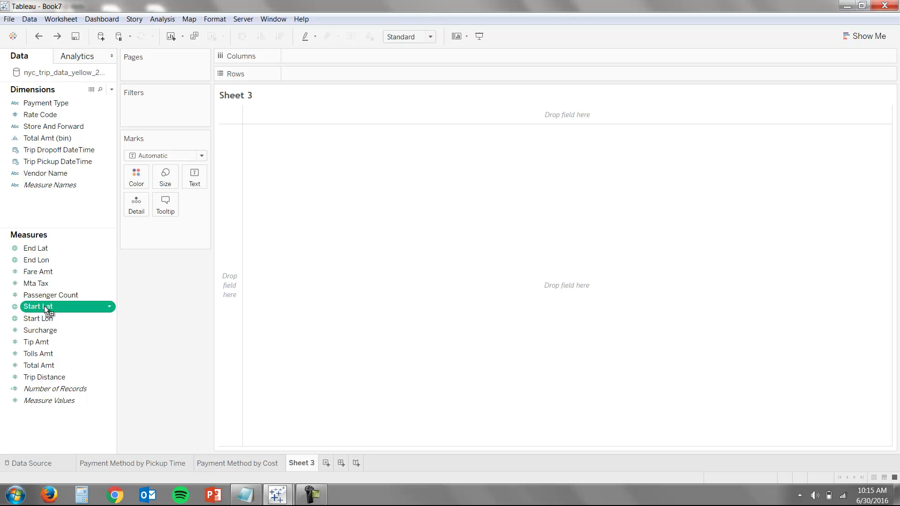
{"action": "left_click_drag", "start_coordinate": [44, 306], "coordinate": [326, 74]}
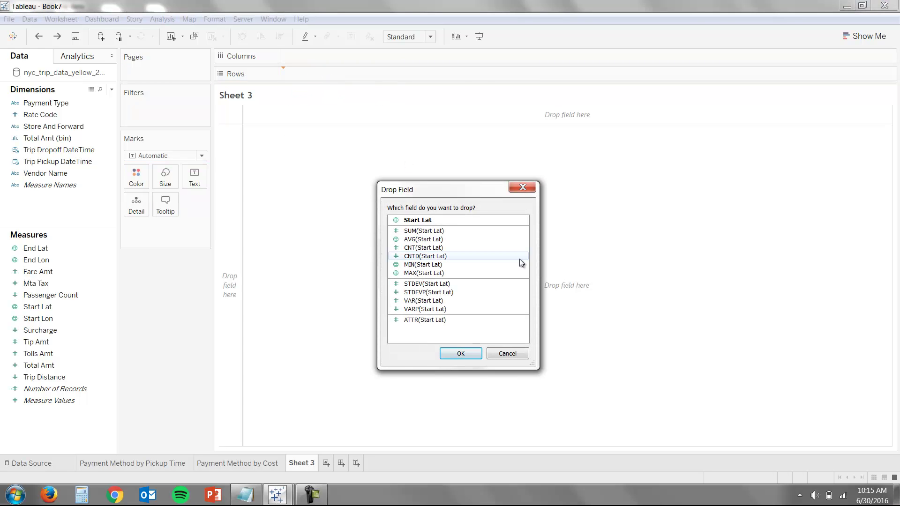
{"action": "left_click", "coordinate": [463, 220]}
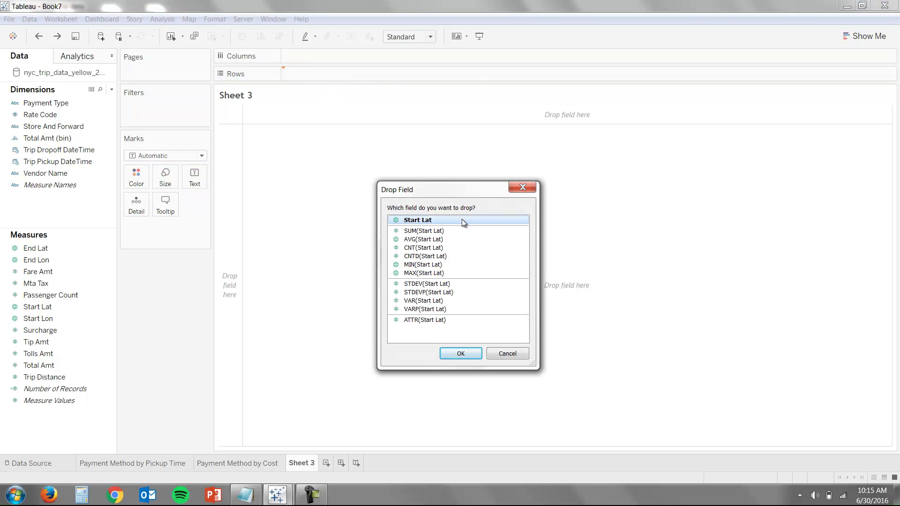
{"action": "left_click", "coordinate": [471, 354]}
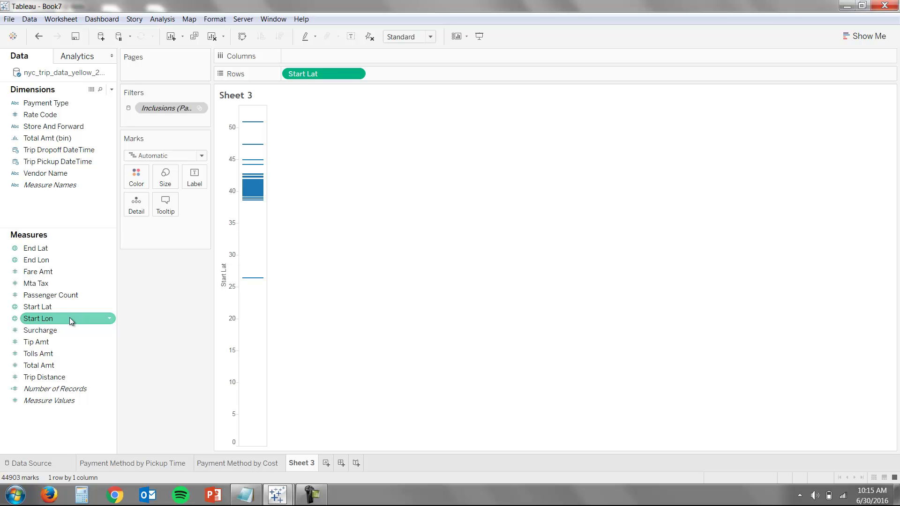
{"action": "left_click_drag", "start_coordinate": [69, 317], "coordinate": [330, 56]}
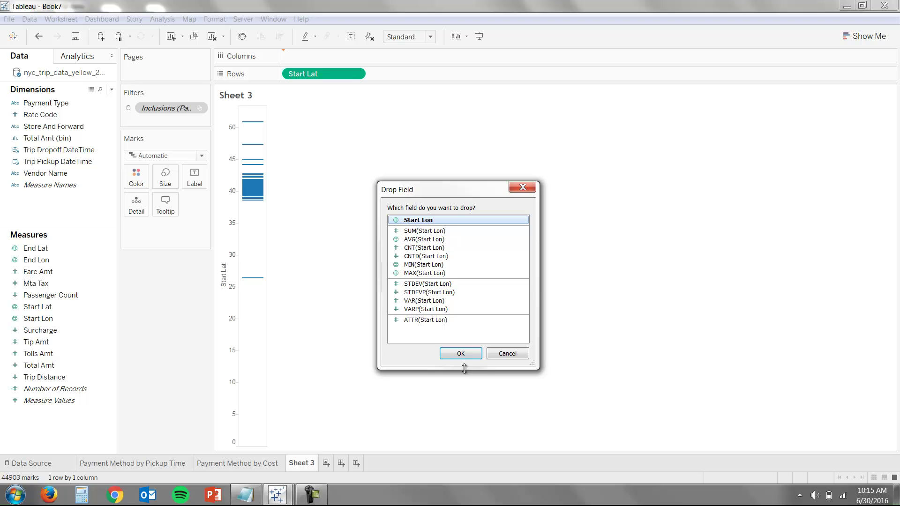
{"action": "left_click", "coordinate": [460, 355]}
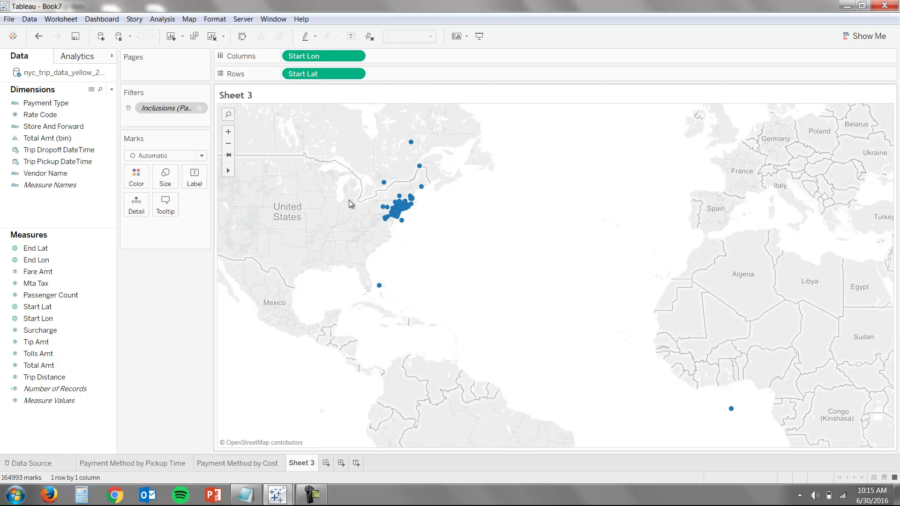
Check the outlier points, then box-zoom the start map onto the New York City pickup cluster
{"action": "mouse_move", "coordinate": [381, 182]}
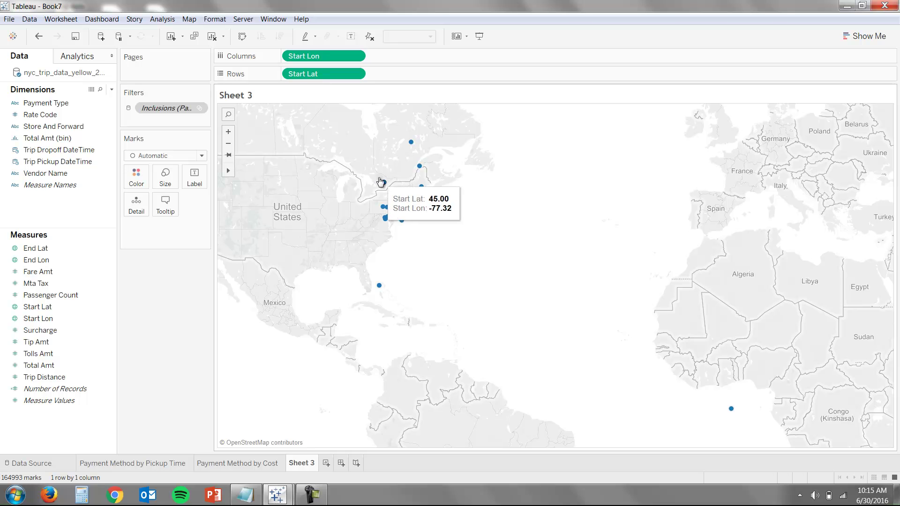
{"action": "mouse_move", "coordinate": [380, 293]}
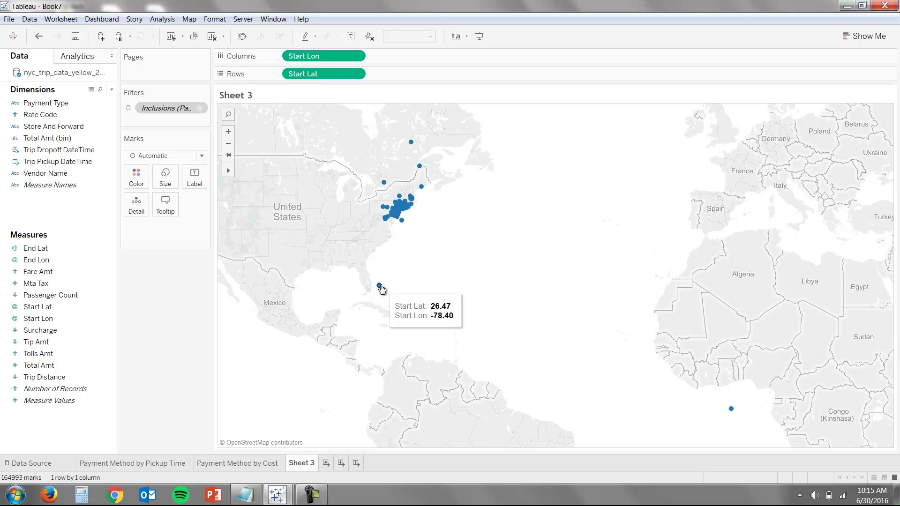
{"action": "mouse_move", "coordinate": [733, 413]}
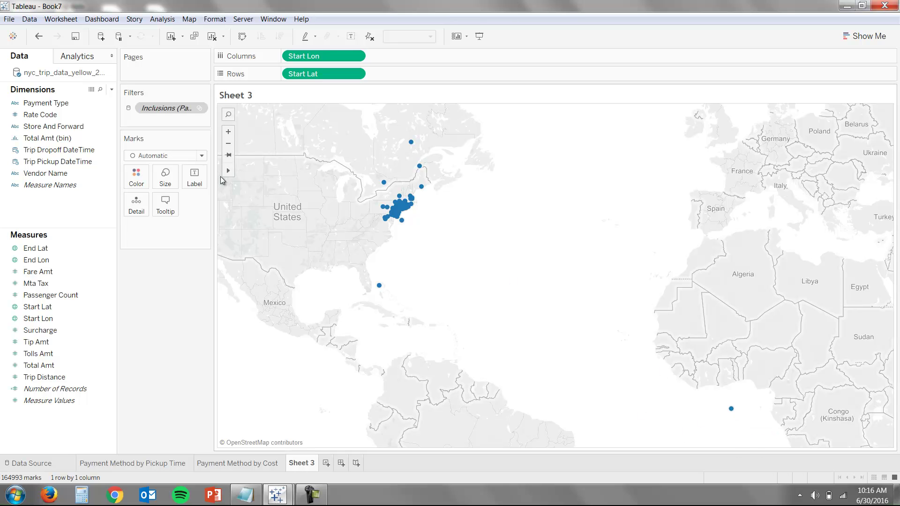
{"action": "mouse_move", "coordinate": [227, 173]}
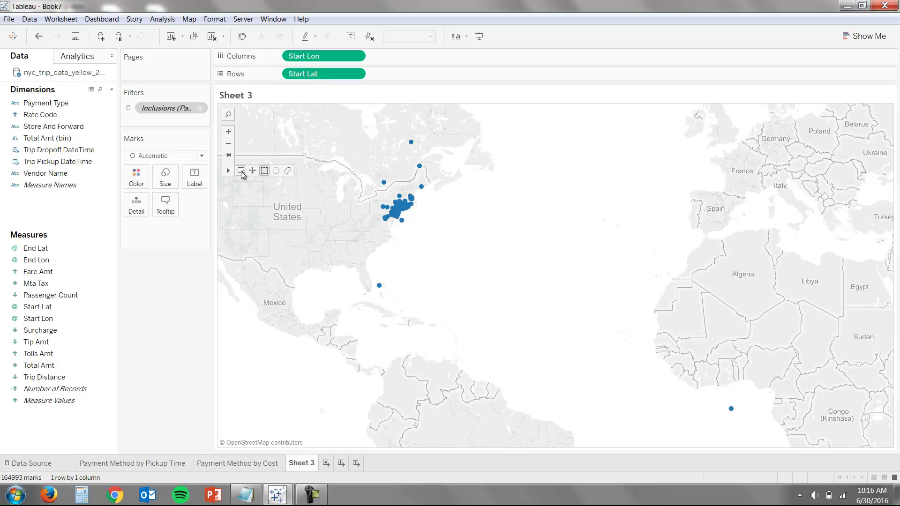
{"action": "left_click", "coordinate": [241, 171]}
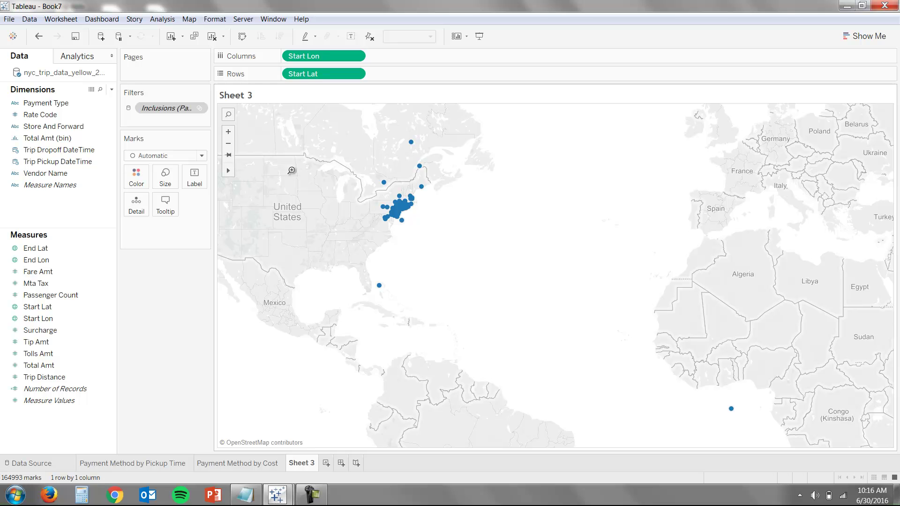
{"action": "left_click", "coordinate": [402, 206]}
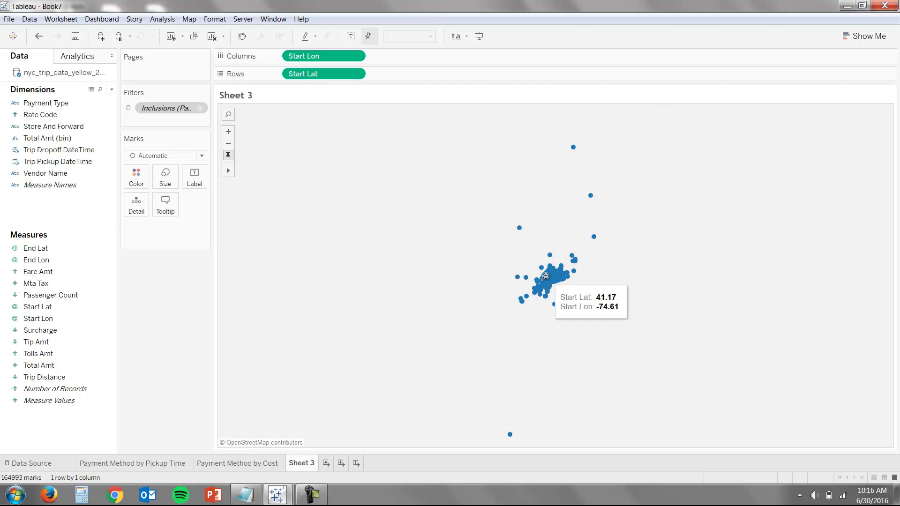
{"action": "left_click", "coordinate": [545, 276]}
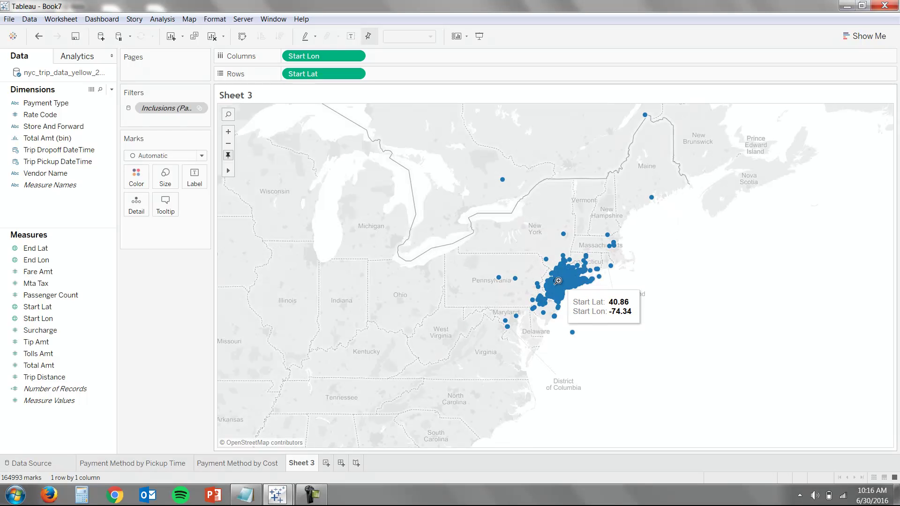
{"action": "left_click", "coordinate": [567, 280]}
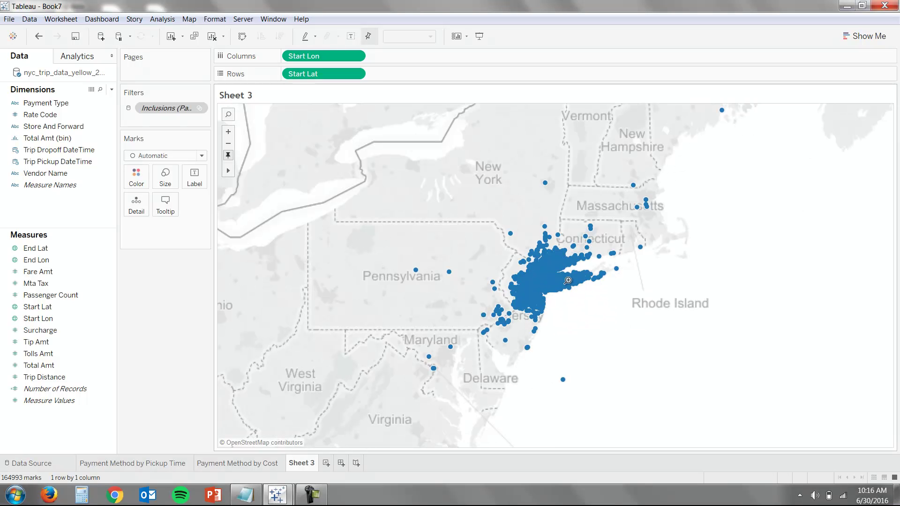
{"action": "left_click_drag", "start_coordinate": [473, 227], "coordinate": [629, 316]}
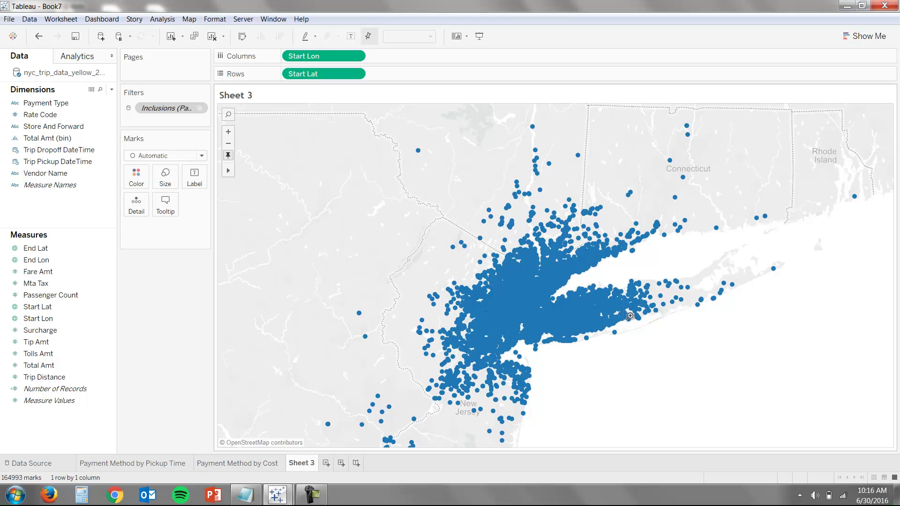
Shrink the map dots and colour them yellow
{"action": "left_click", "coordinate": [165, 177]}
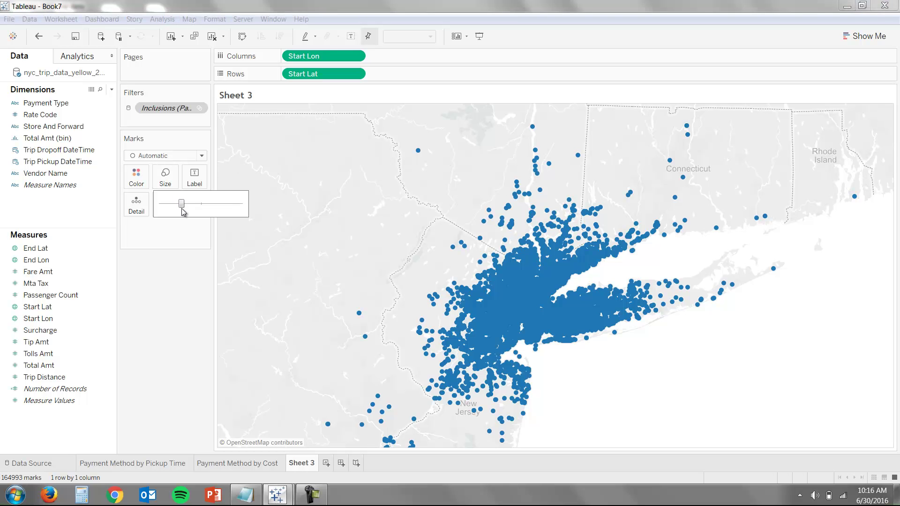
{"action": "left_click_drag", "start_coordinate": [183, 209], "coordinate": [166, 208]}
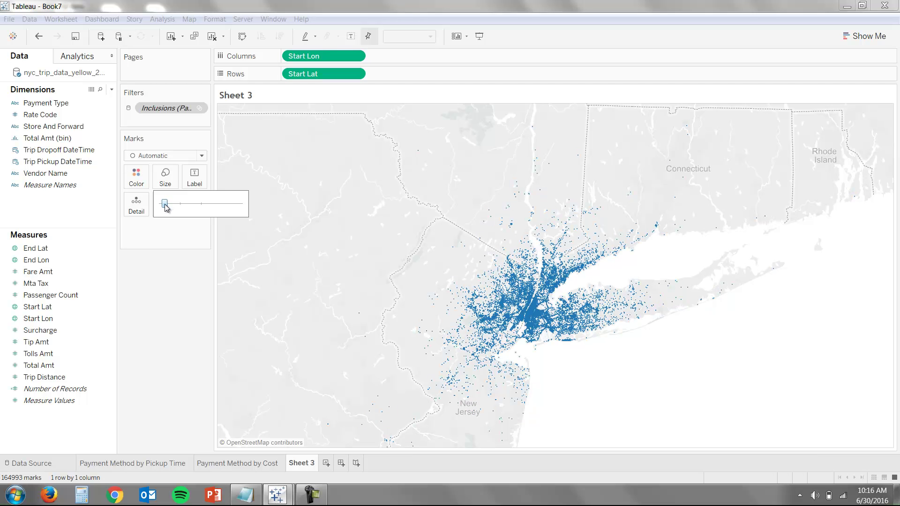
{"action": "left_click", "coordinate": [136, 177]}
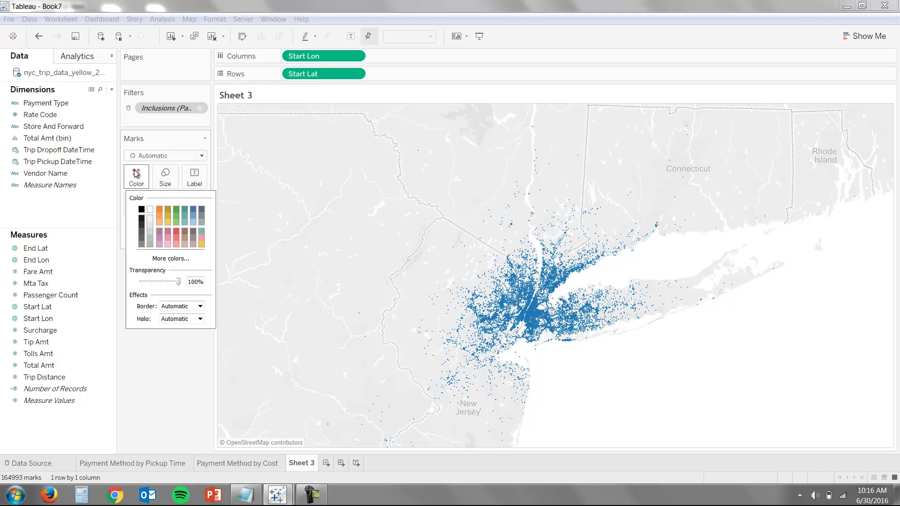
{"action": "left_click", "coordinate": [201, 245]}
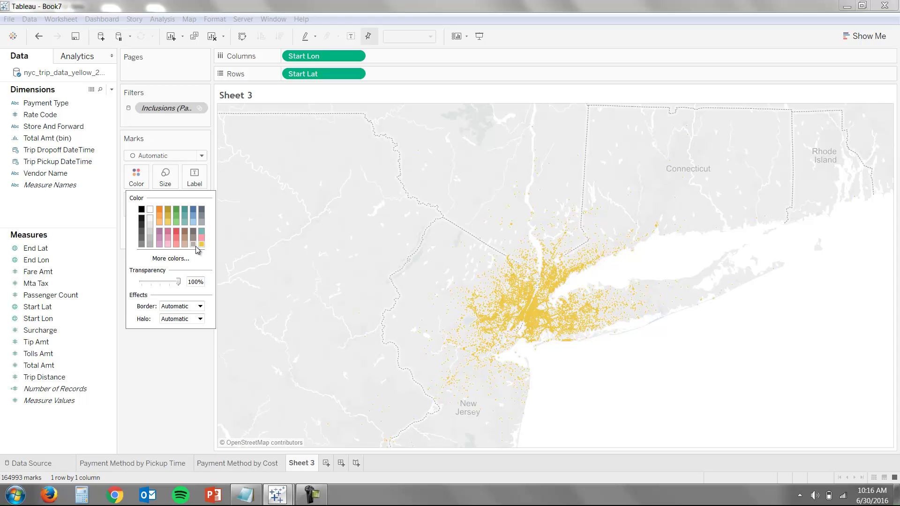
Set the map's background style to Dark in Map Layers and return to the Data pane
{"action": "left_click", "coordinate": [189, 19]}
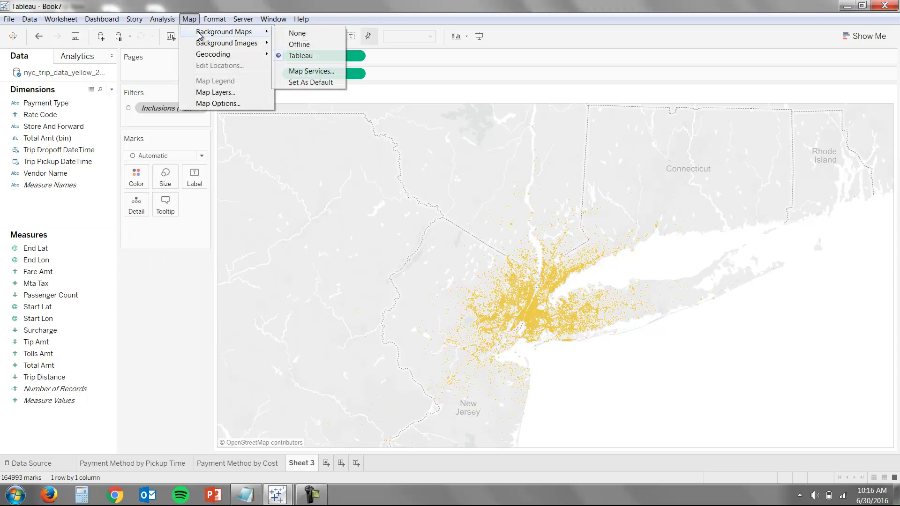
{"action": "left_click", "coordinate": [210, 94]}
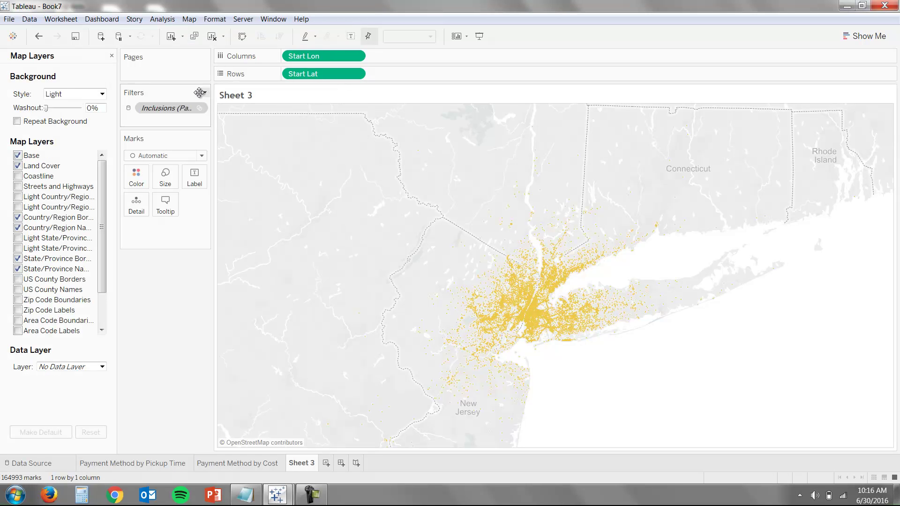
{"action": "left_click", "coordinate": [72, 94]}
{"action": "left_click", "coordinate": [72, 124]}
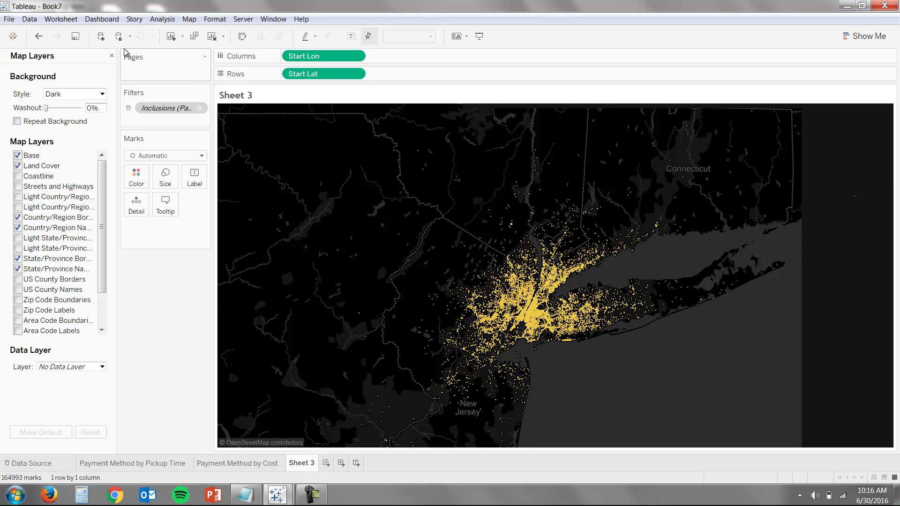
{"action": "left_click", "coordinate": [112, 56]}
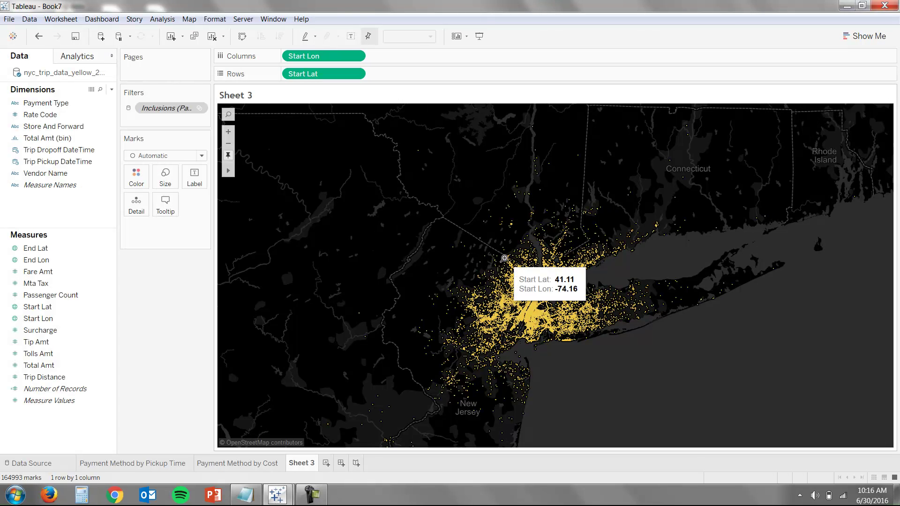
Box-zoom the map onto New York City and rename Sheet 3 to 'Trip Starts'
{"action": "left_click_drag", "start_coordinate": [464, 228], "coordinate": [673, 359]}
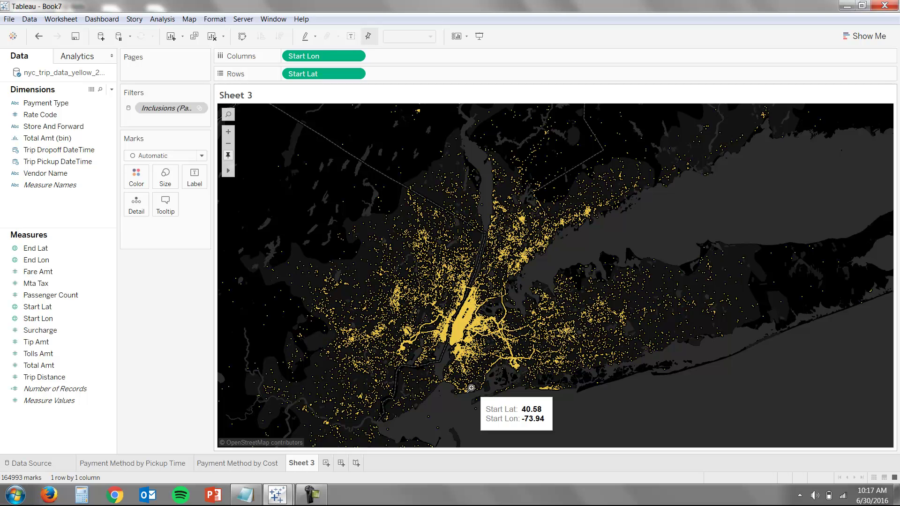
{"action": "double_click", "coordinate": [304, 467]}
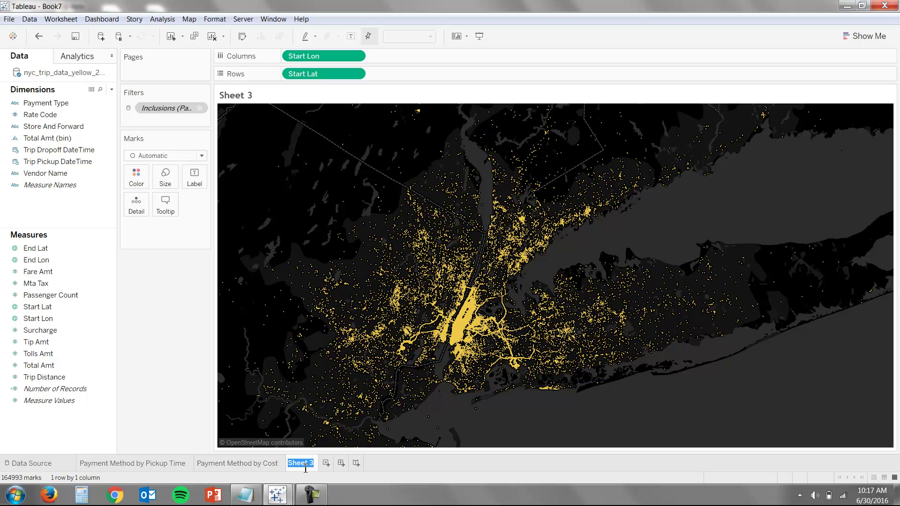
{"action": "type", "text": "Trip Starts"}
{"action": "key", "text": "Return"}
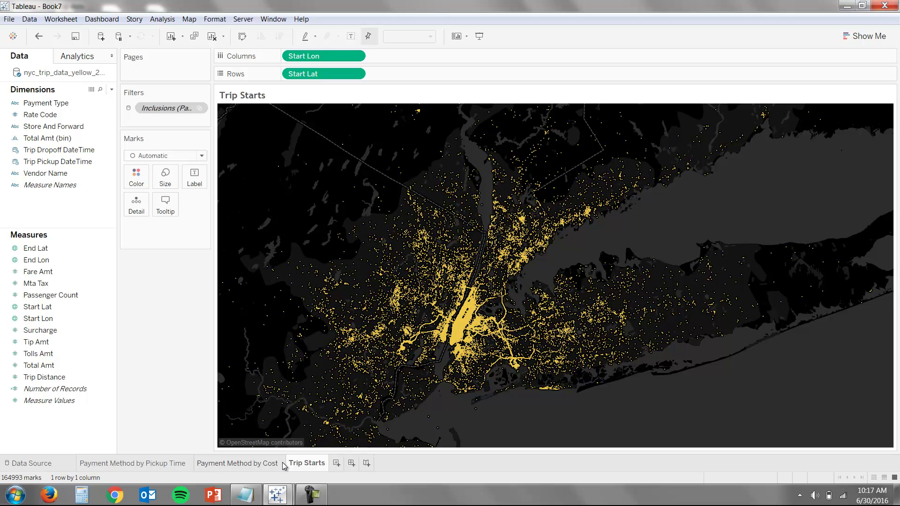
Duplicate Trip Starts as Sheet 4, replacing Start Lat/Lon with unaggregated End Lat/Lon
{"action": "right_click", "coordinate": [308, 468]}
{"action": "left_click", "coordinate": [342, 396]}
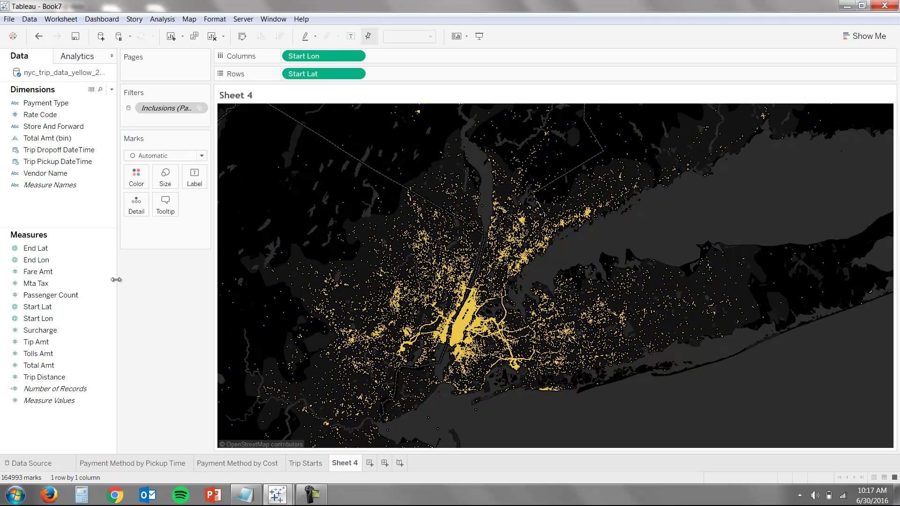
{"action": "left_click", "coordinate": [42, 248]}
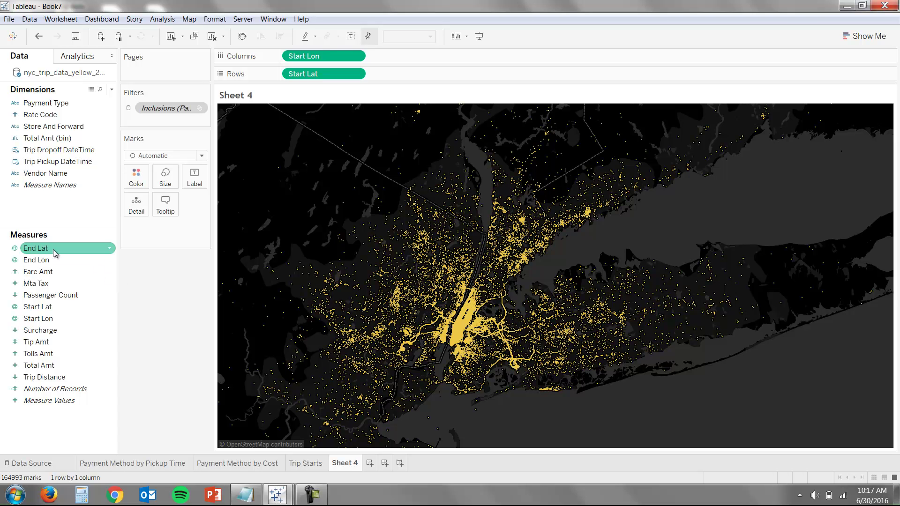
{"action": "left_click_drag", "start_coordinate": [55, 253], "coordinate": [323, 77]}
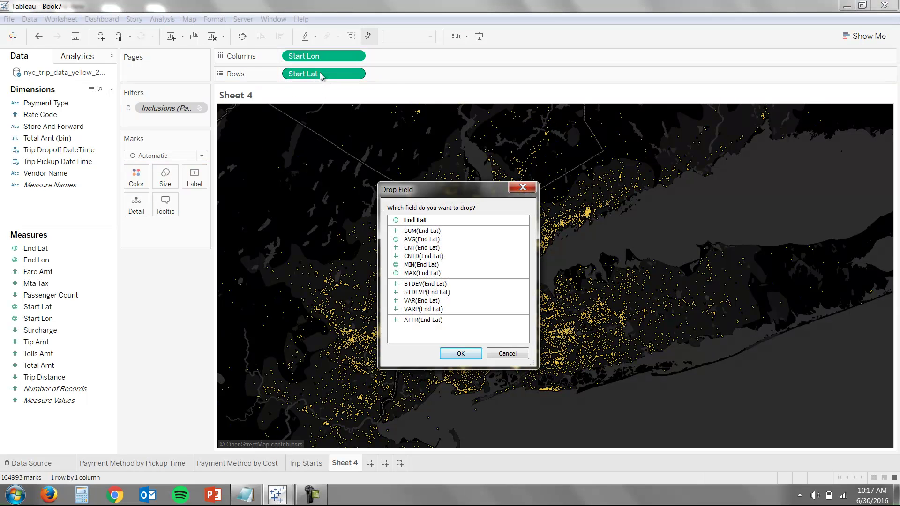
{"action": "left_click", "coordinate": [461, 355]}
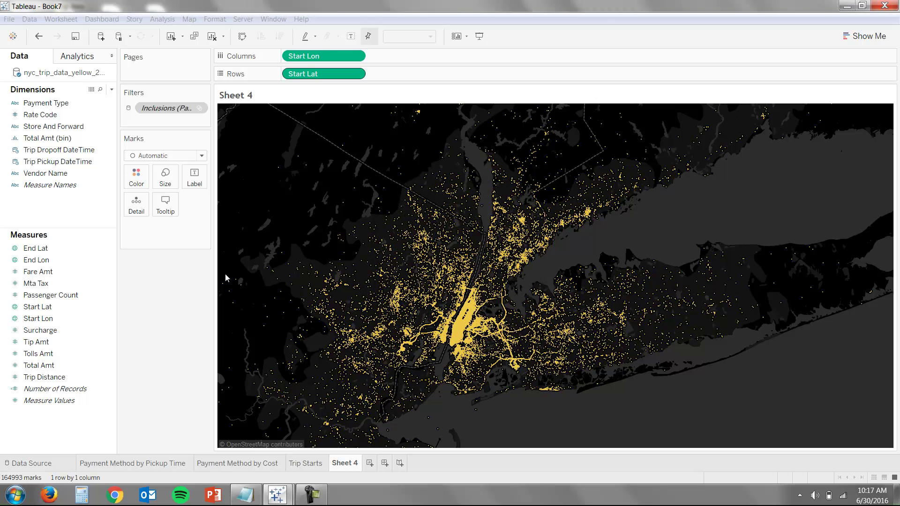
{"action": "left_click", "coordinate": [49, 261]}
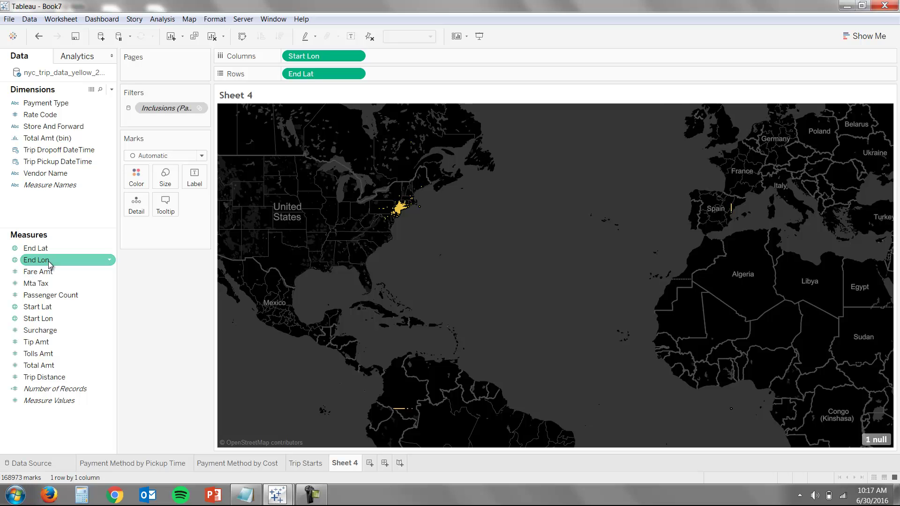
{"action": "left_click_drag", "start_coordinate": [49, 260], "coordinate": [316, 56]}
{"action": "left_click", "coordinate": [436, 220]}
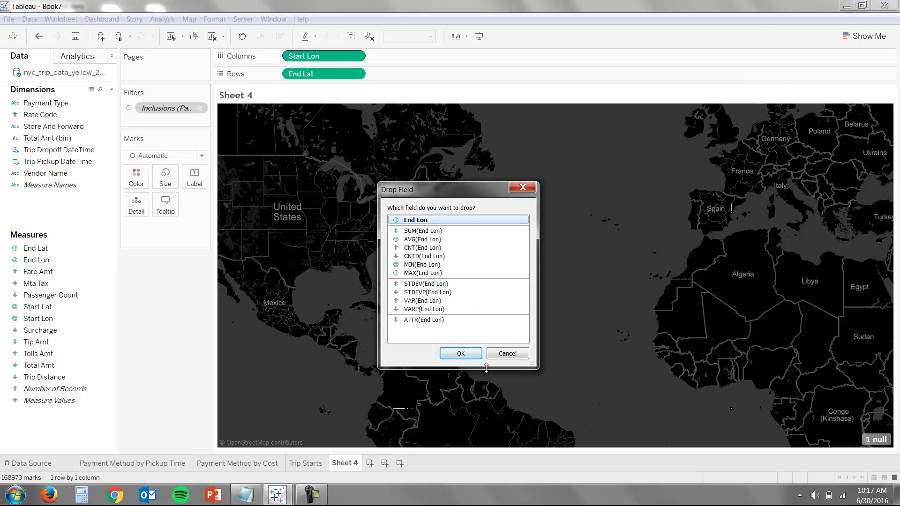
{"action": "left_click", "coordinate": [460, 354]}
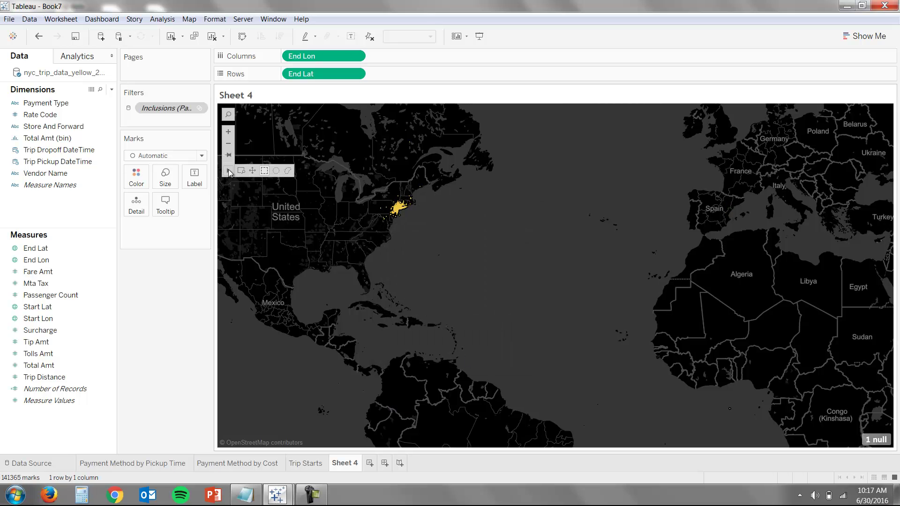
Rectangle-zoom the trip-end map in stages onto the New York cluster
{"action": "left_click", "coordinate": [241, 171]}
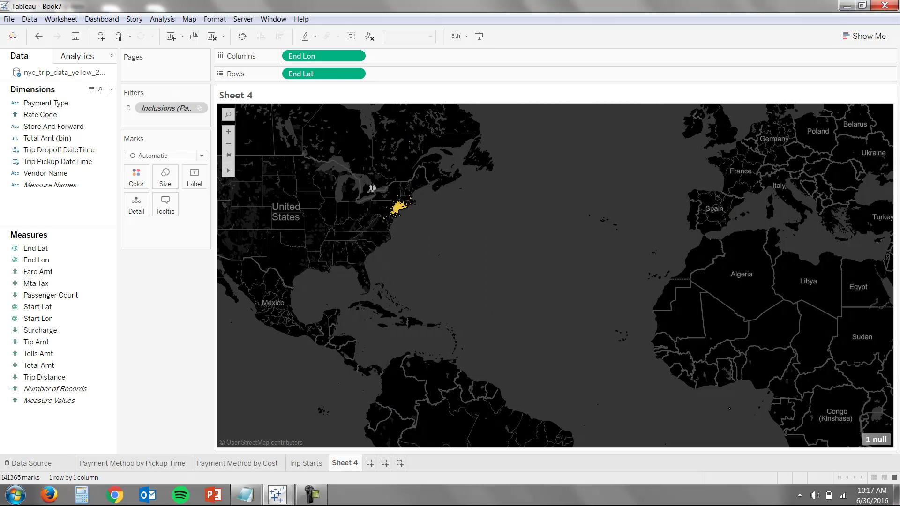
{"action": "left_click_drag", "start_coordinate": [374, 187], "coordinate": [428, 231]}
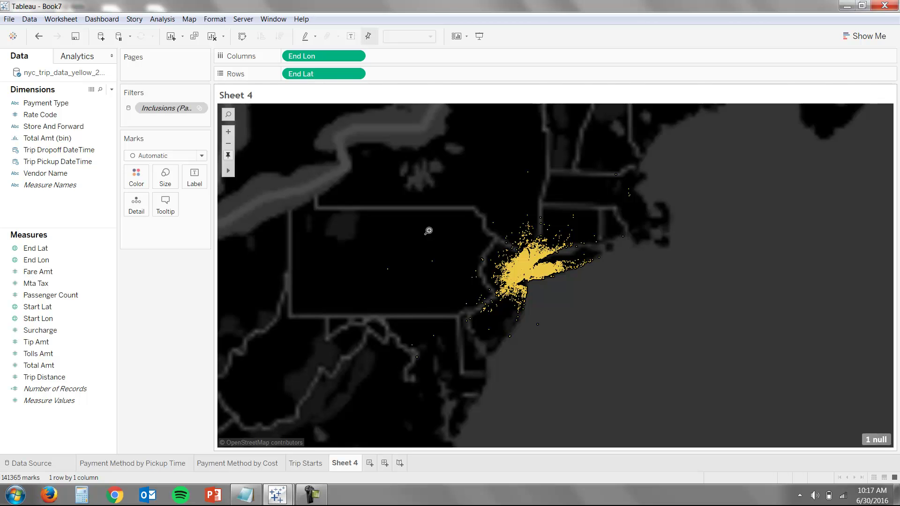
{"action": "mouse_move", "coordinate": [629, 190]}
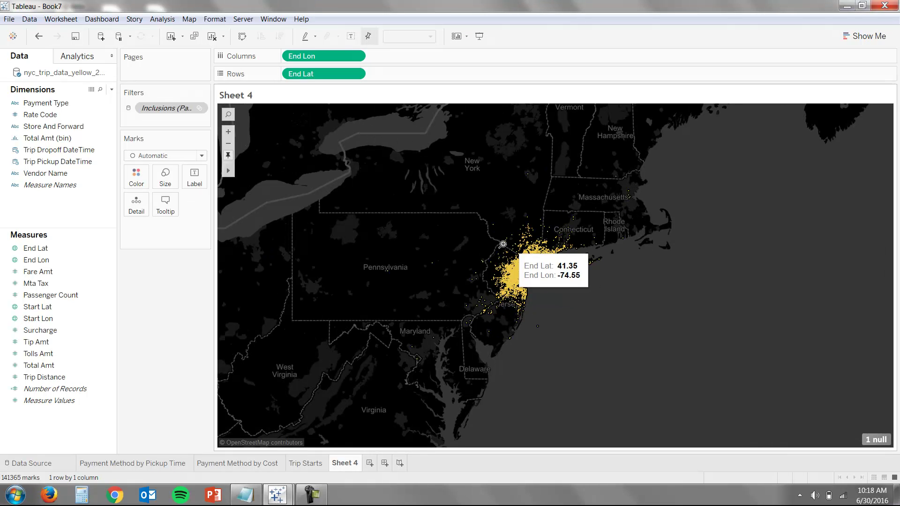
{"action": "left_click_drag", "start_coordinate": [475, 225], "coordinate": [620, 312]}
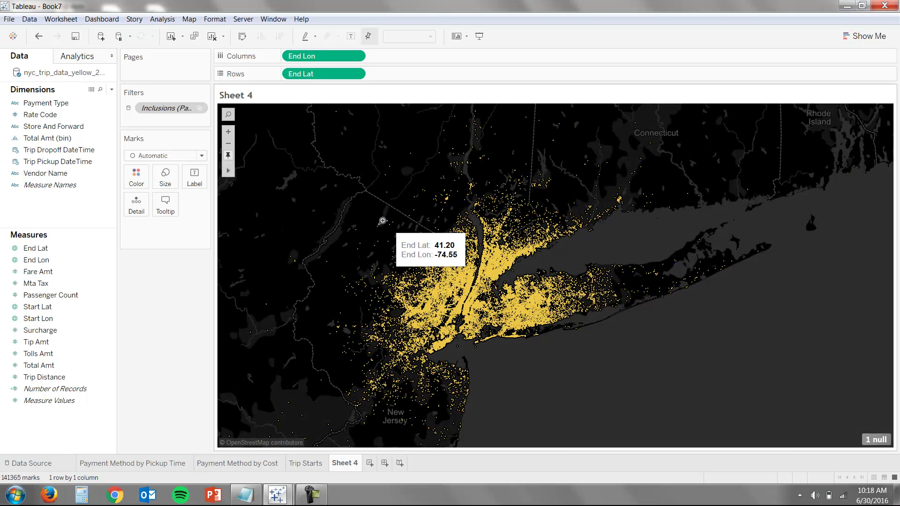
{"action": "left_click_drag", "start_coordinate": [347, 178], "coordinate": [753, 401]}
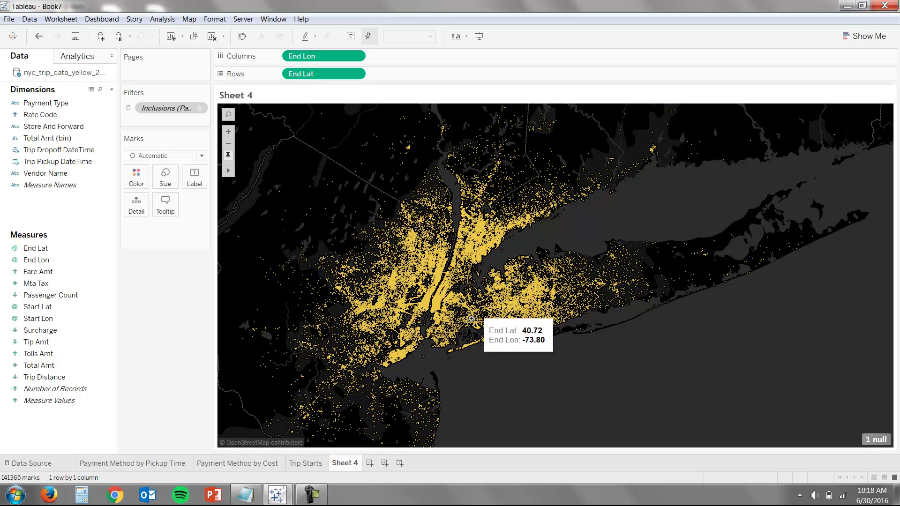
Rename Sheet 4 to 'Trip Ends' and create a new dashboard
{"action": "left_click", "coordinate": [306, 466]}
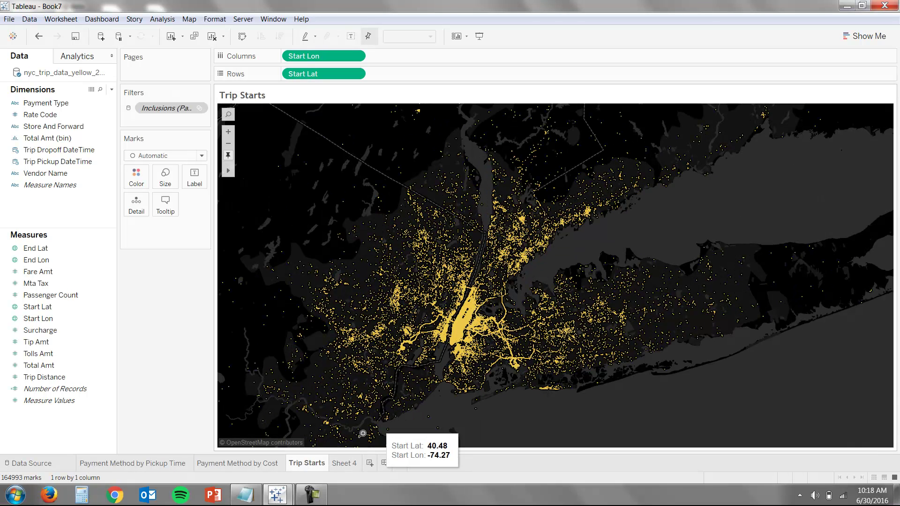
{"action": "left_click", "coordinate": [349, 465]}
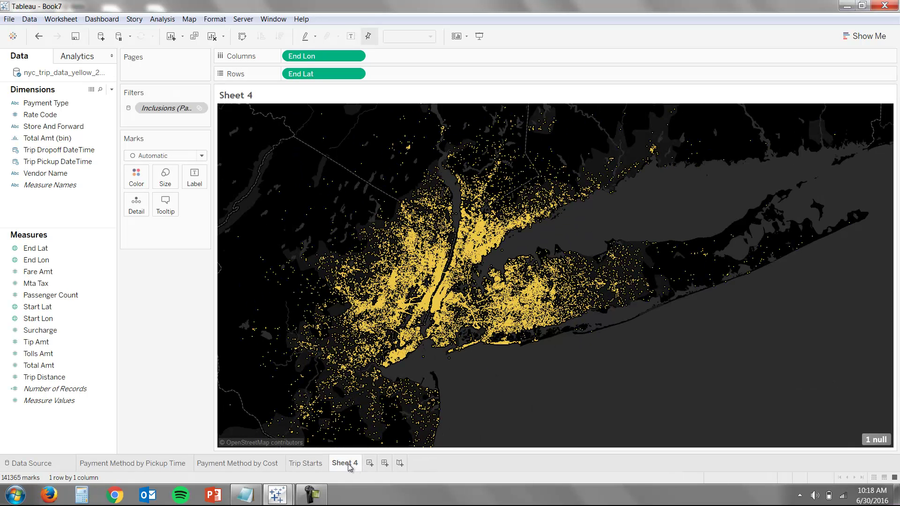
{"action": "double_click", "coordinate": [349, 465]}
{"action": "type", "text": "Trip Ends"}
{"action": "key", "text": "Return"}
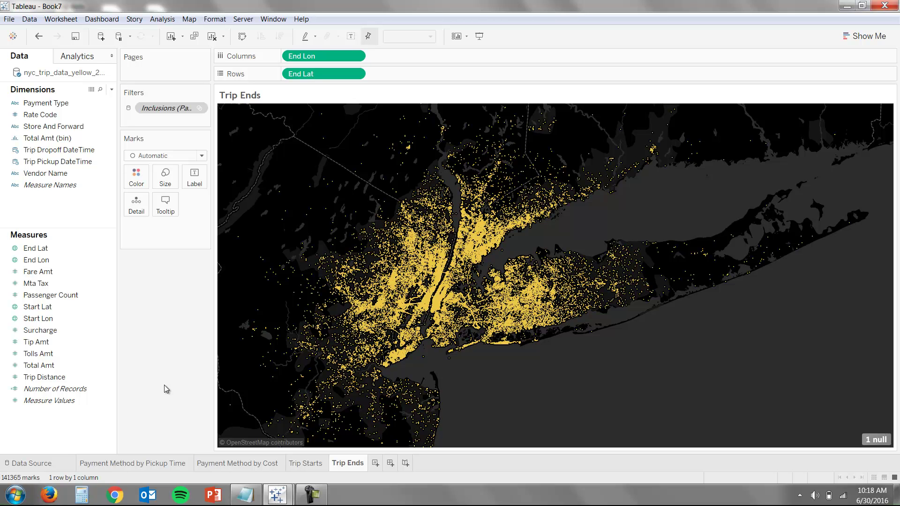
{"action": "left_click", "coordinate": [390, 463]}
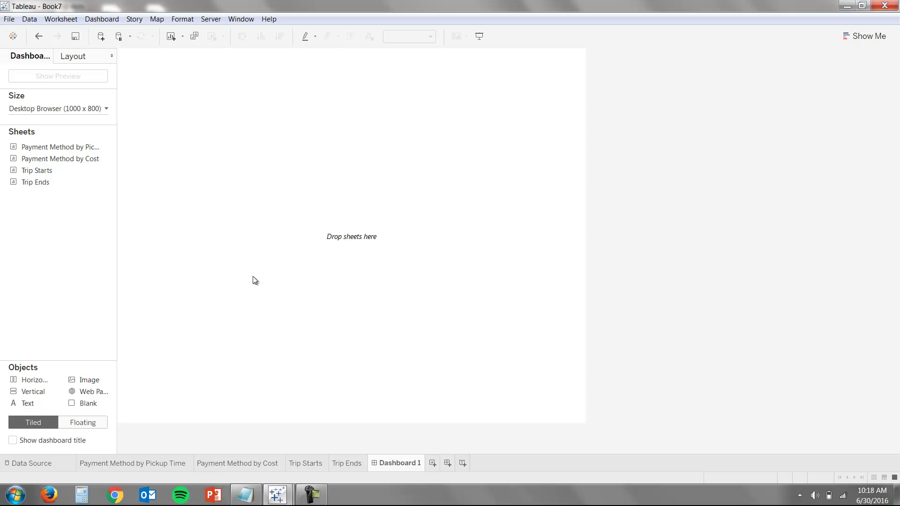
Place the Trip Starts and Trip Ends maps side by side on Dashboard 1
{"action": "mouse_move", "coordinate": [88, 169]}
{"action": "left_click_drag", "start_coordinate": [50, 170], "coordinate": [226, 264]}
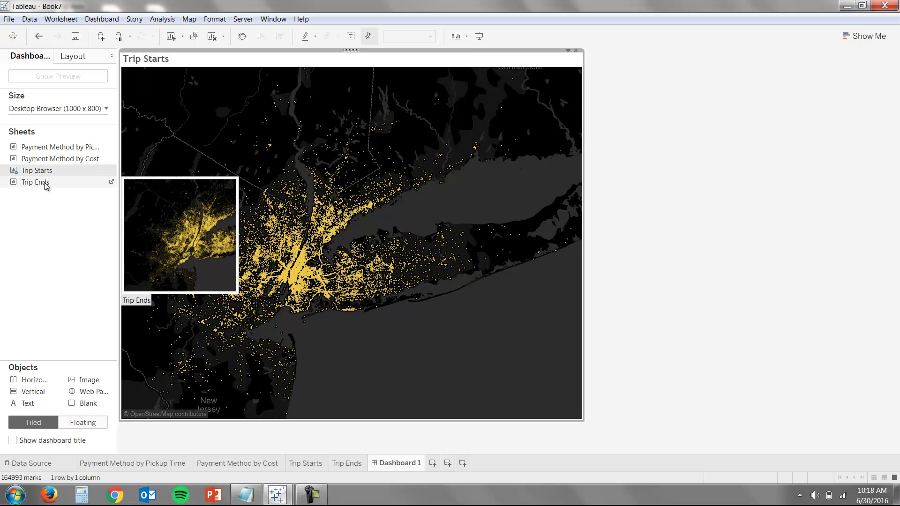
{"action": "left_click_drag", "start_coordinate": [105, 182], "coordinate": [429, 215]}
Add Payment Method by Pickup Time above Trip Starts and Payment Method by Cost above Trip Ends
{"action": "mouse_move", "coordinate": [69, 150]}
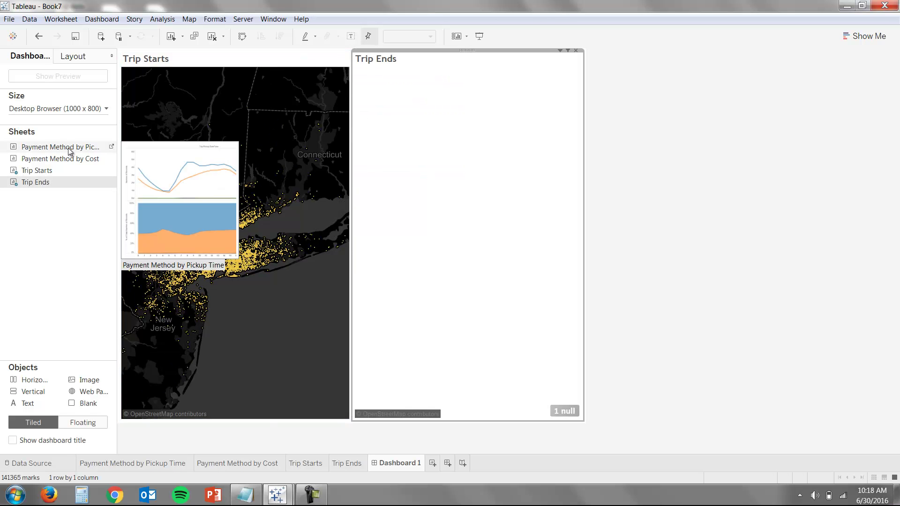
{"action": "left_click_drag", "start_coordinate": [69, 150], "coordinate": [232, 94]}
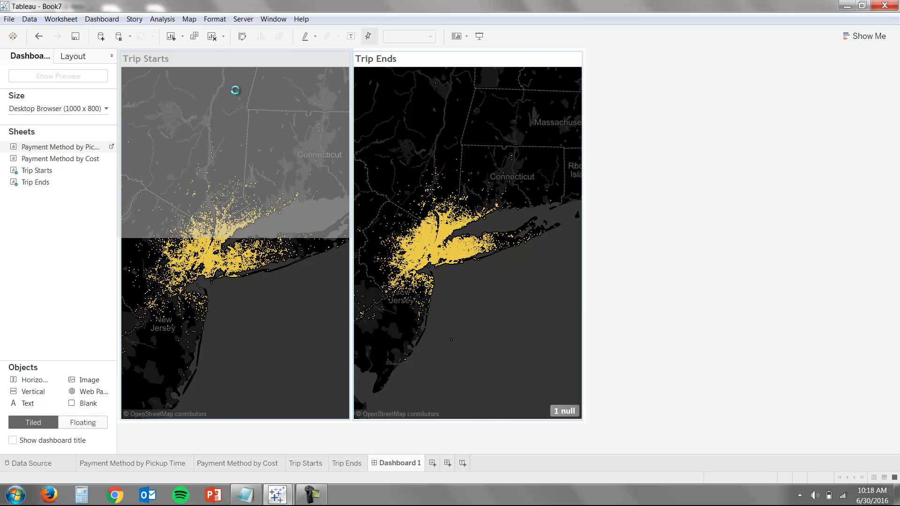
{"action": "left_click_drag", "start_coordinate": [235, 90], "coordinate": [235, 90]}
{"action": "left_click_drag", "start_coordinate": [65, 160], "coordinate": [410, 142]}
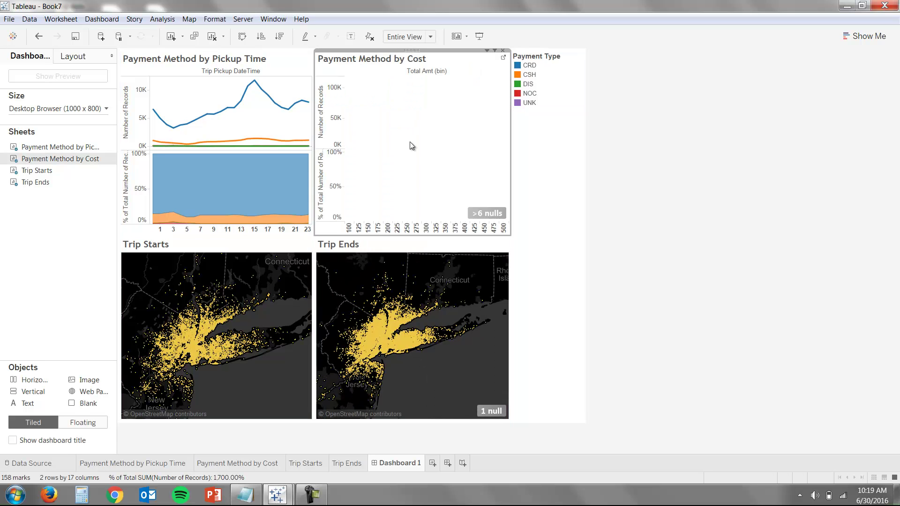
{"action": "left_click", "coordinate": [633, 195]}
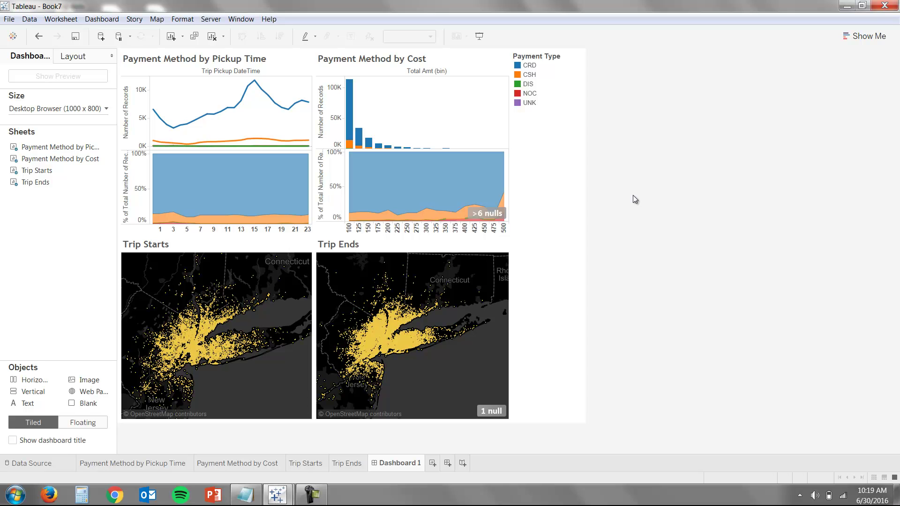
Set the dashboard size to Automatic and use the Payment Method by Cost chart as a filter
{"action": "left_click", "coordinate": [106, 108]}
{"action": "left_click", "coordinate": [89, 126]}
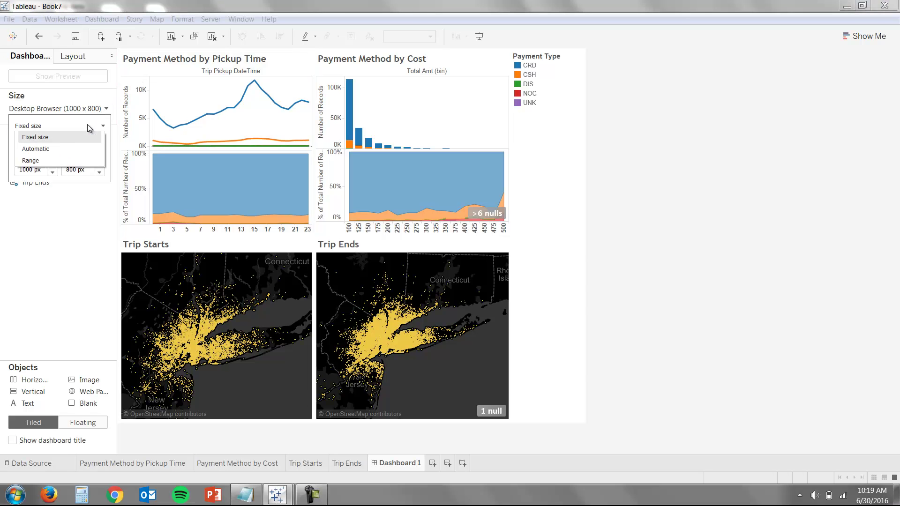
{"action": "left_click", "coordinate": [83, 148]}
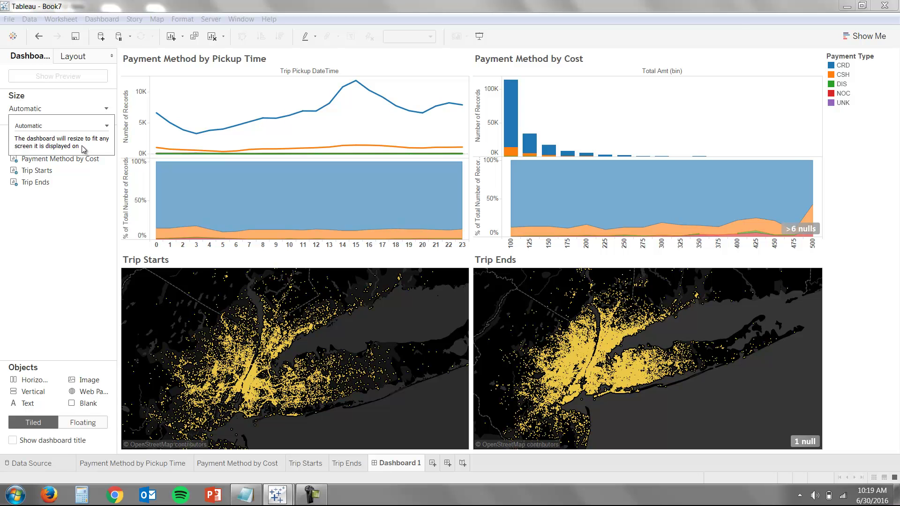
{"action": "left_click", "coordinate": [729, 58]}
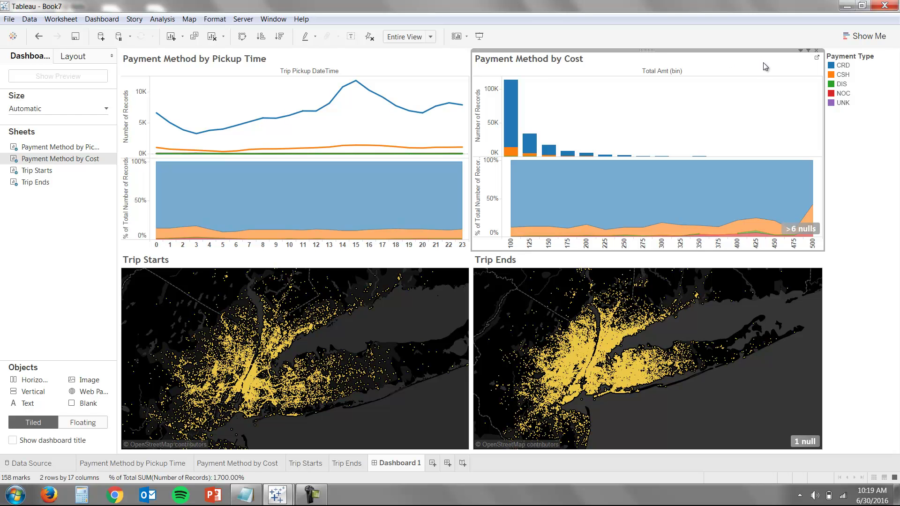
{"action": "left_click", "coordinate": [800, 51]}
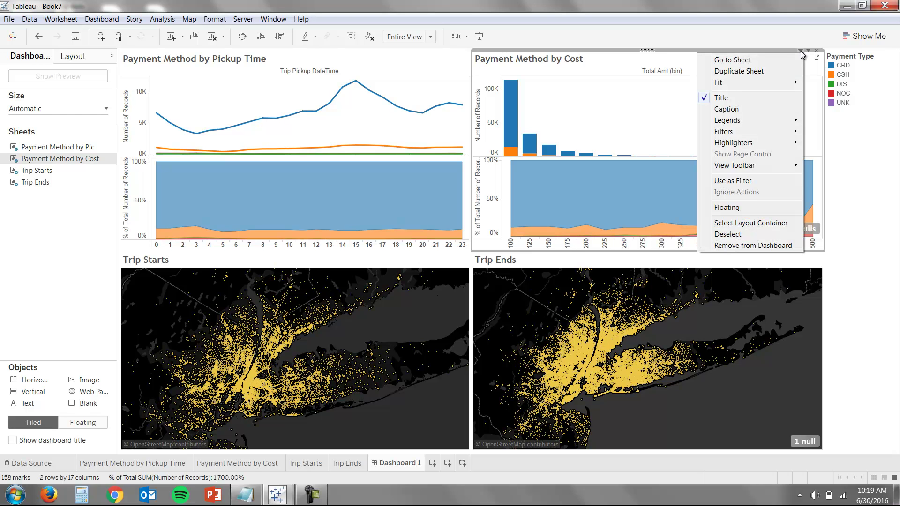
{"action": "left_click", "coordinate": [767, 181]}
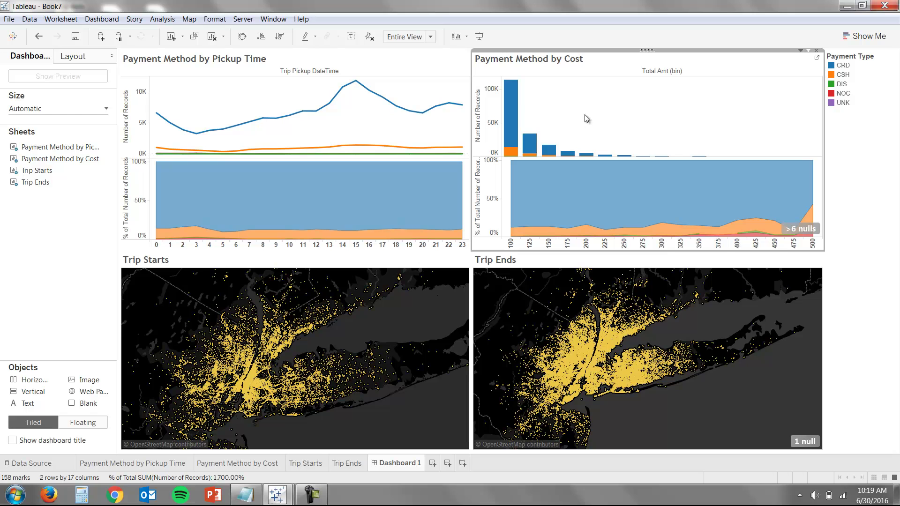
Select the Payment Method by Cost bars from 200 to 500 to filter the dashboard
{"action": "left_click_drag", "start_coordinate": [583, 108], "coordinate": [809, 160]}
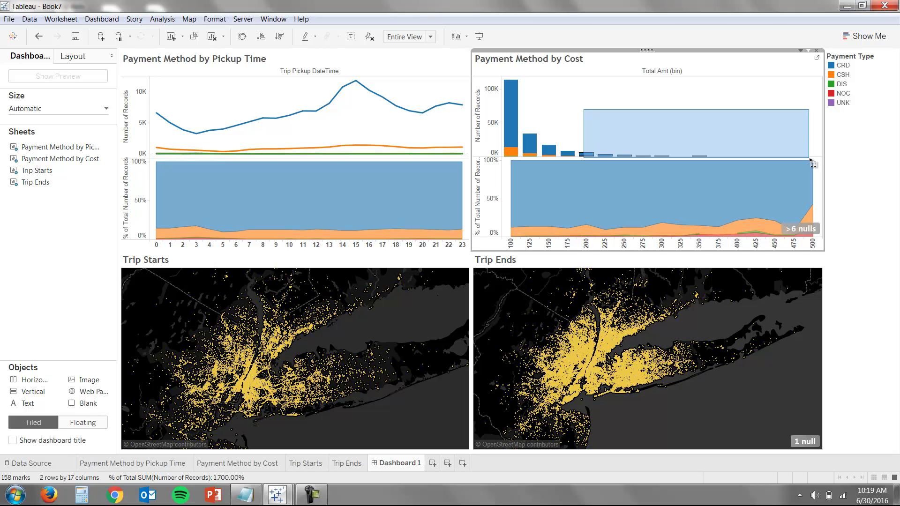
{"action": "left_click_drag", "start_coordinate": [809, 160], "coordinate": [811, 161]}
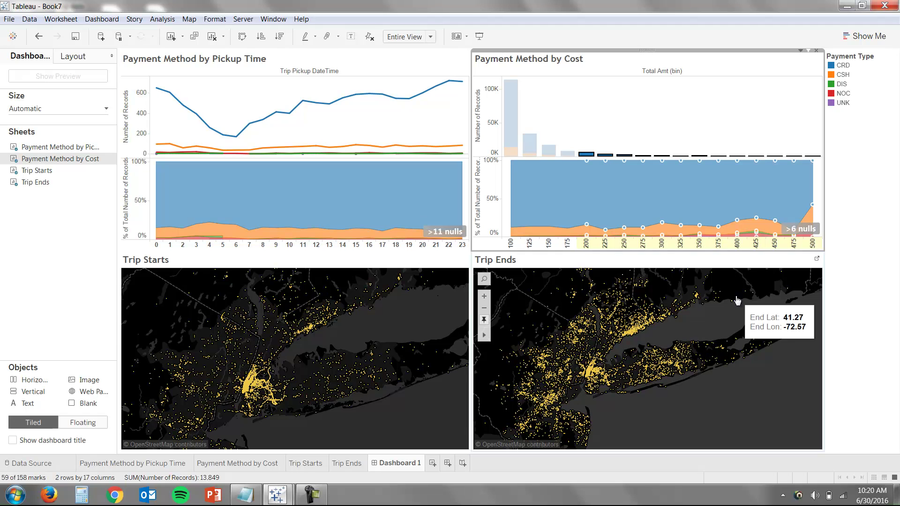
Use the Trip Ends map as a filter and select a drop-off cluster on Long Island's north shore
{"action": "left_click", "coordinate": [804, 267]}
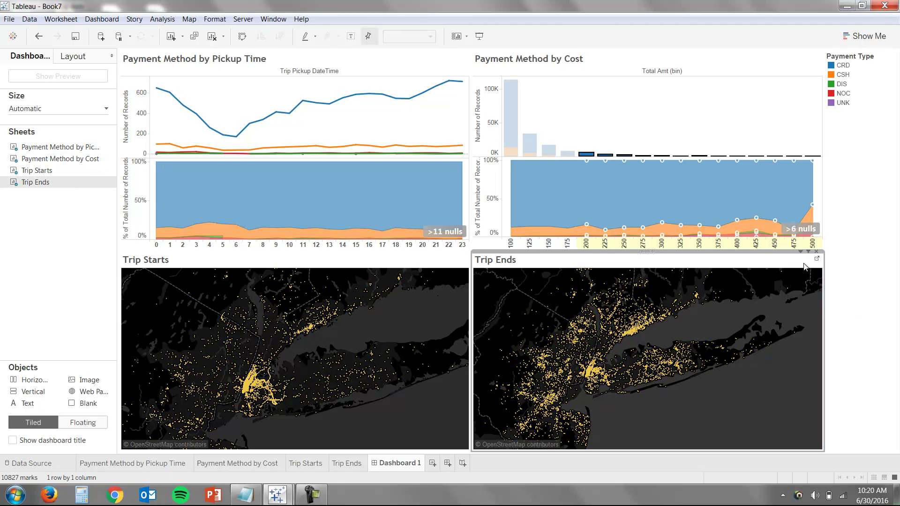
{"action": "left_click", "coordinate": [800, 252]}
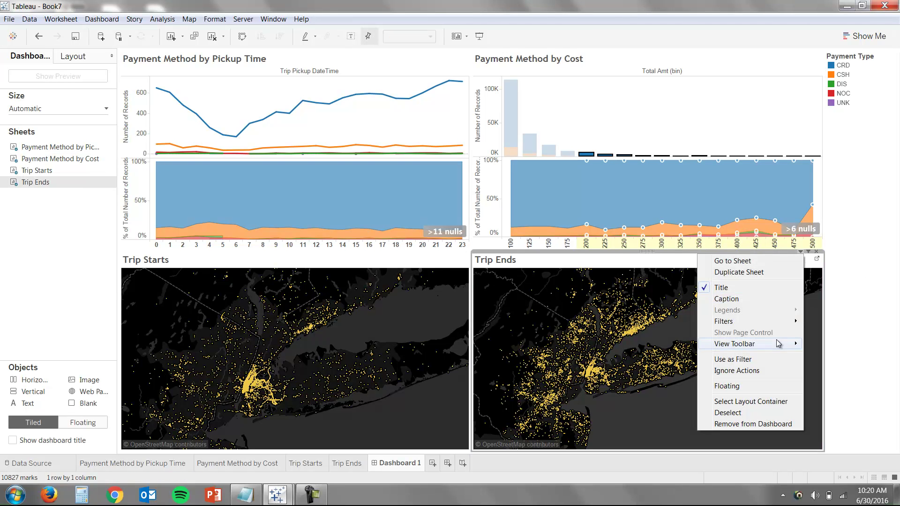
{"action": "left_click", "coordinate": [772, 357]}
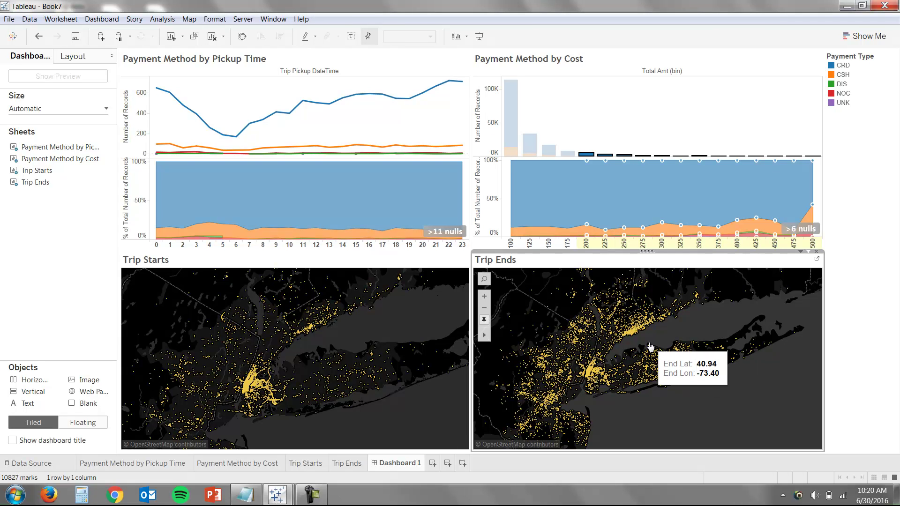
{"action": "mouse_move", "coordinate": [484, 335]}
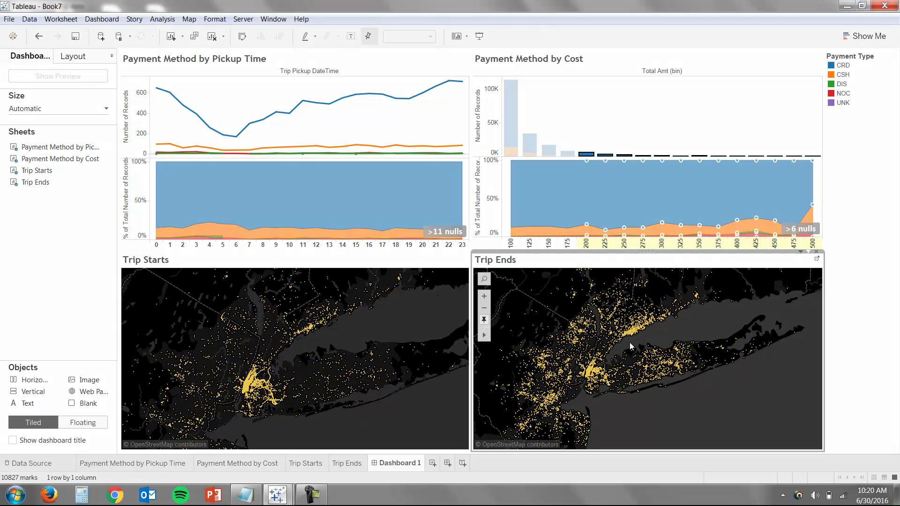
{"action": "mouse_move", "coordinate": [629, 344]}
{"action": "left_mouse_down"}
{"action": "mouse_move", "coordinate": [650, 322]}
{"action": "mouse_move", "coordinate": [631, 318]}
{"action": "mouse_move", "coordinate": [618, 329]}
{"action": "mouse_move", "coordinate": [619, 343]}
{"action": "mouse_move", "coordinate": [632, 347]}
{"action": "mouse_move", "coordinate": [629, 339]}
{"action": "left_mouse_up"}
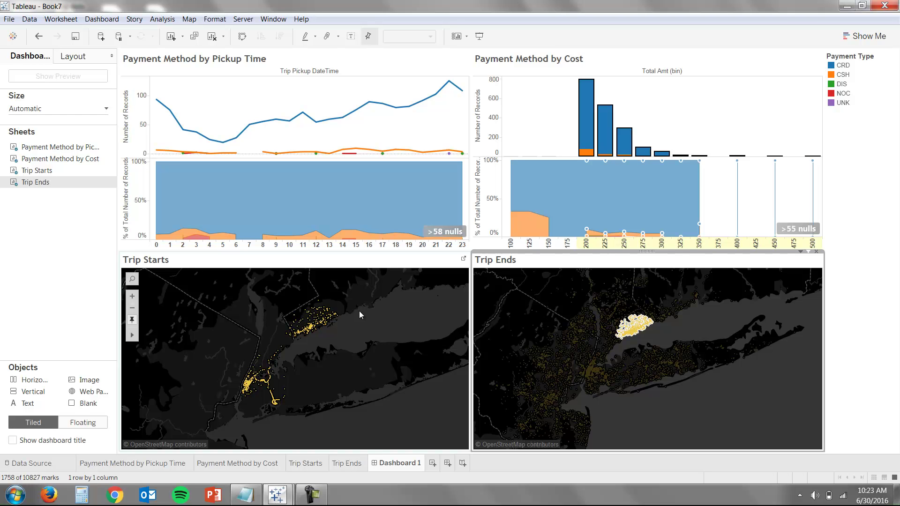
{"action": "mouse_move", "coordinate": [276, 402]}
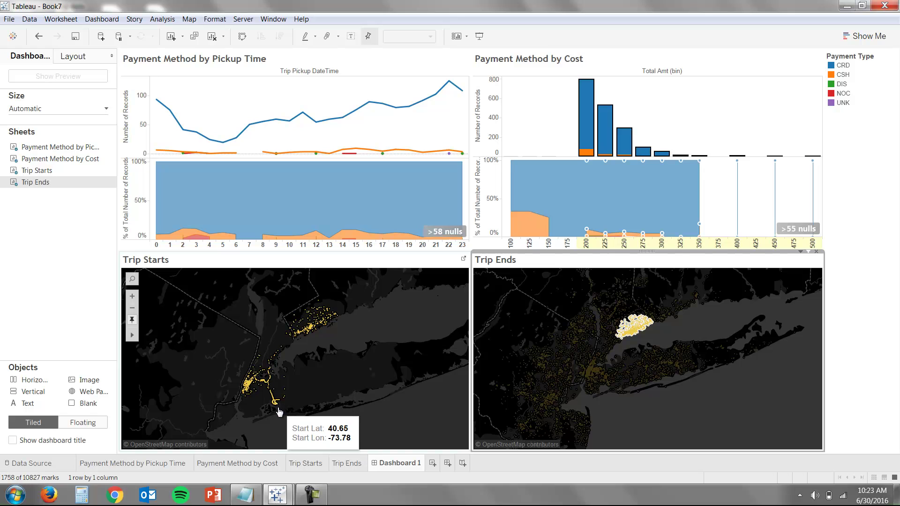
Clear the map and cost bar selections so all trips are shown
{"action": "left_click", "coordinate": [683, 329]}
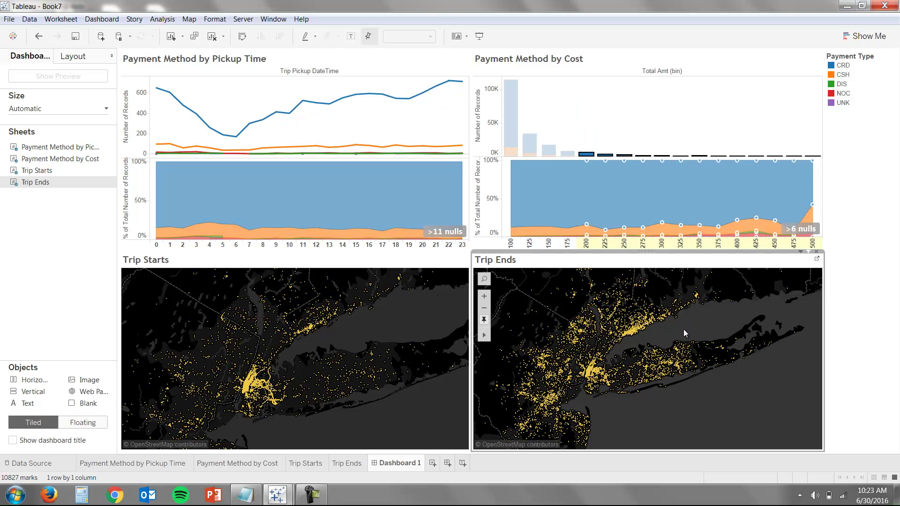
{"action": "left_click", "coordinate": [625, 89]}
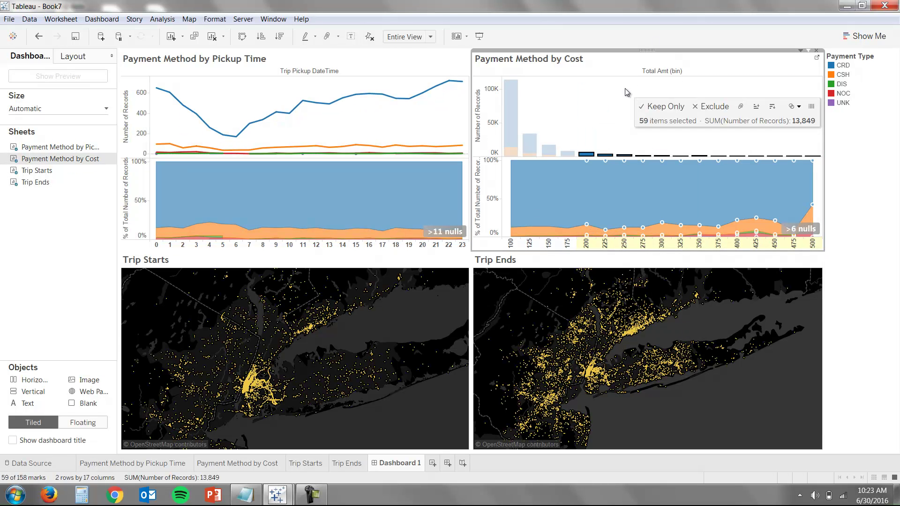
{"action": "left_click", "coordinate": [626, 90]}
Publish Book7 to Tableau Server, overwriting the existing Book7 workbook
{"action": "left_click", "coordinate": [249, 20]}
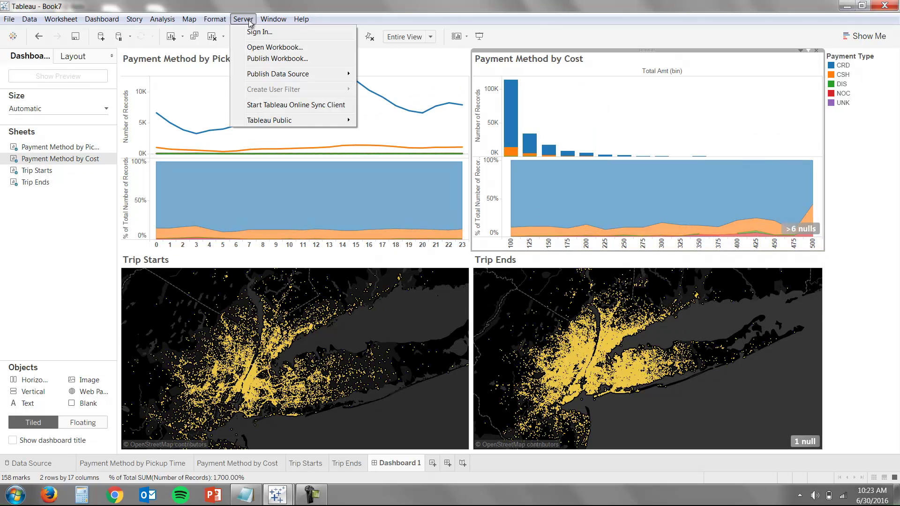
{"action": "left_click", "coordinate": [257, 59]}
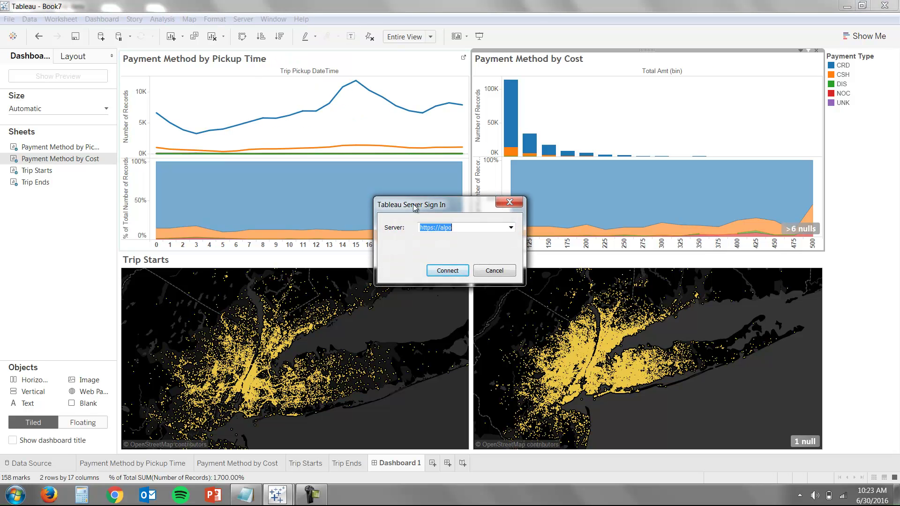
{"action": "left_click", "coordinate": [460, 271]}
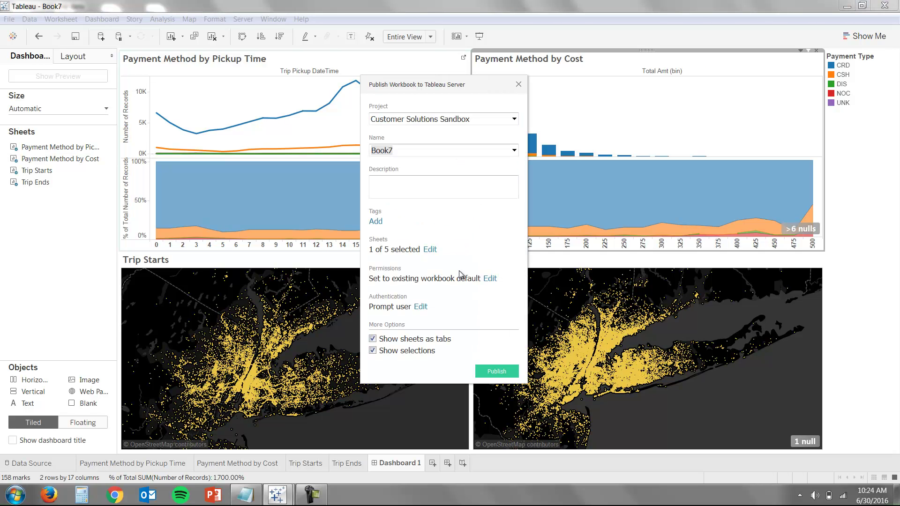
{"action": "left_click", "coordinate": [501, 372]}
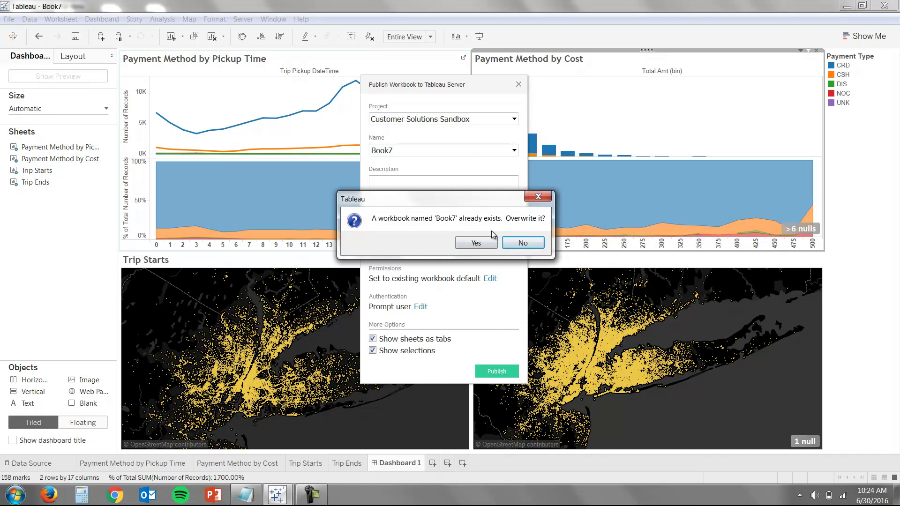
{"action": "left_click", "coordinate": [476, 244]}
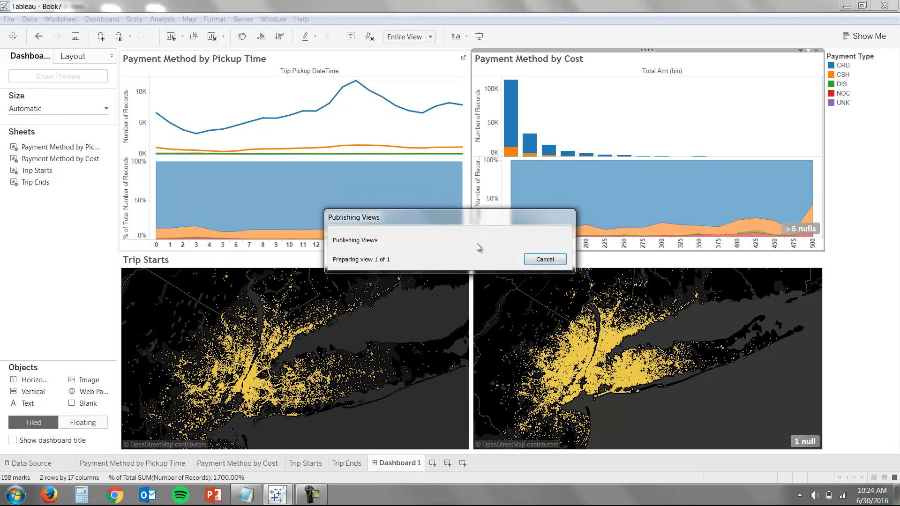
{"action": "key", "text": "Return"}
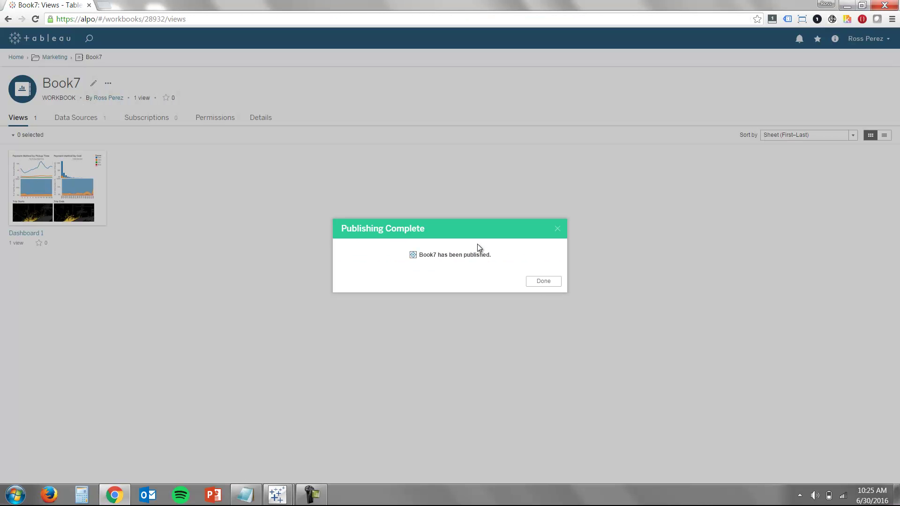
Close the publish confirmation and sign in to the NYC database with its password to load Dashboard 1
{"action": "left_click", "coordinate": [543, 281]}
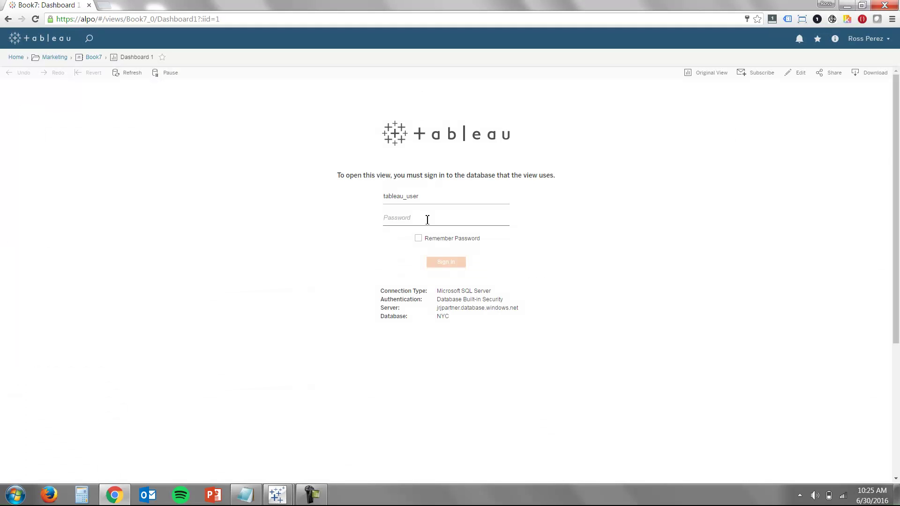
{"action": "left_click", "coordinate": [427, 220]}
{"action": "key", "text": "ctrl+v"}
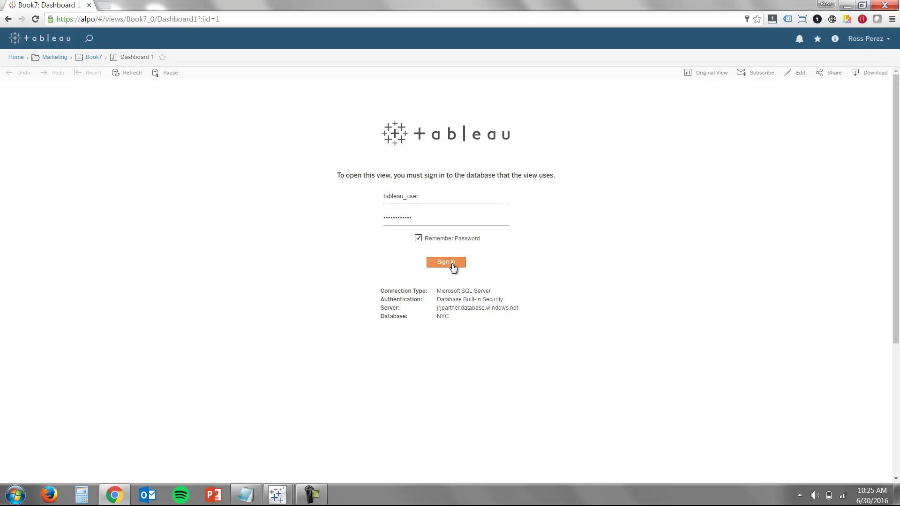
{"action": "left_click", "coordinate": [451, 265]}
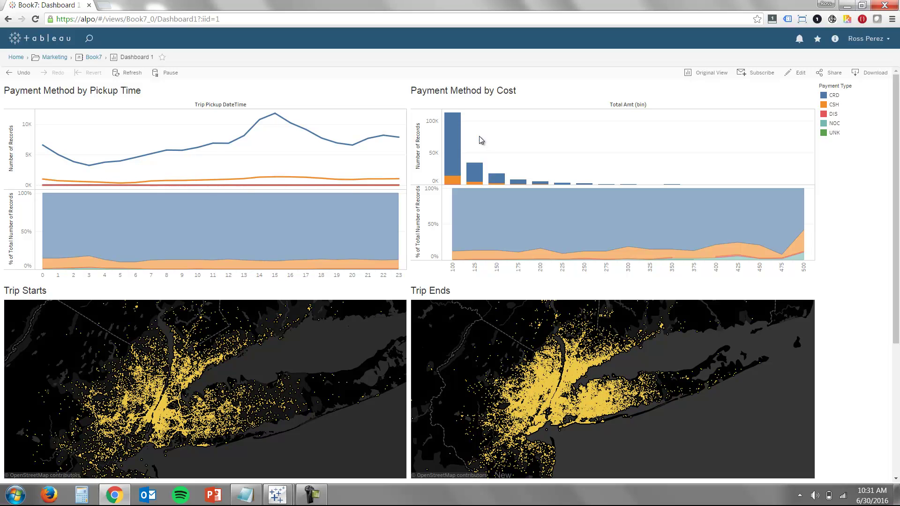
{"action": "left_click_drag", "start_coordinate": [479, 136], "coordinate": [473, 188]}
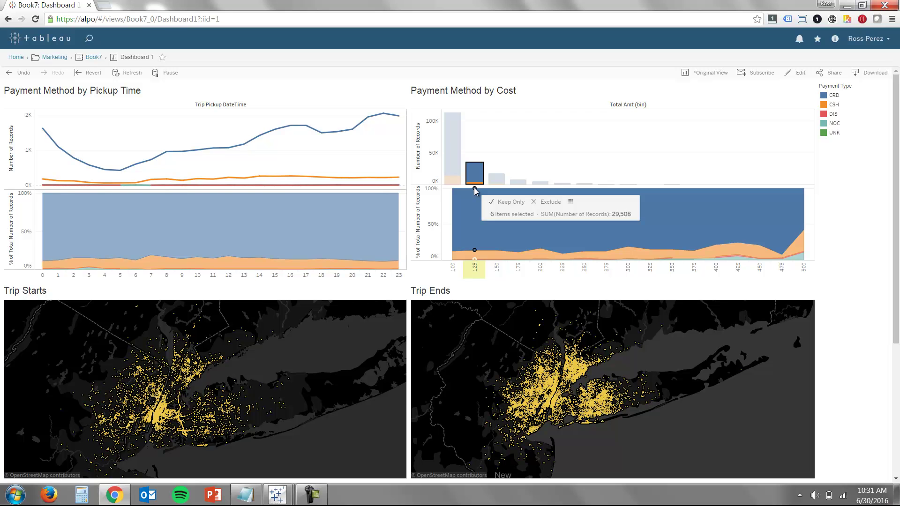
{"action": "left_click", "coordinate": [606, 168]}
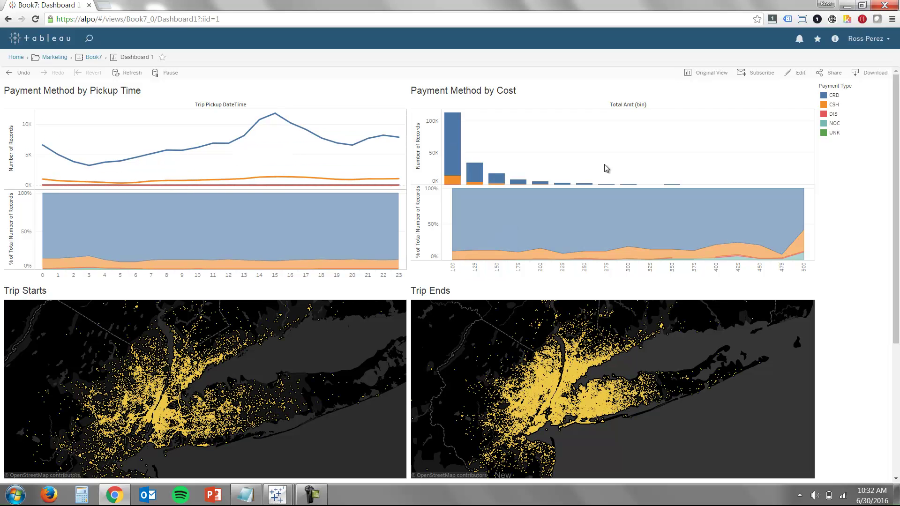